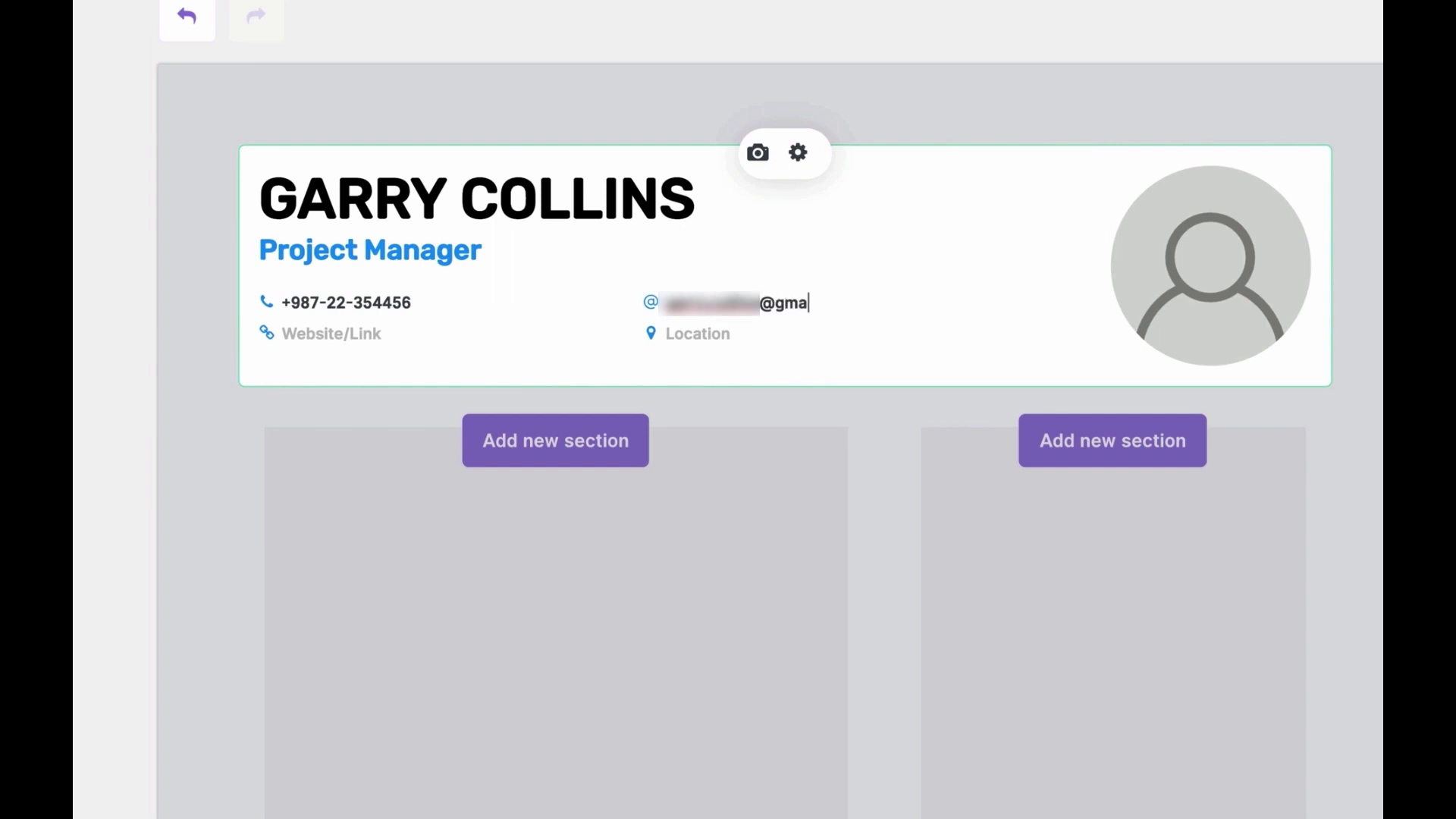
# - Enter London as the location in the resume header
pyautogui.click(717, 343)
pyautogui.write('London')
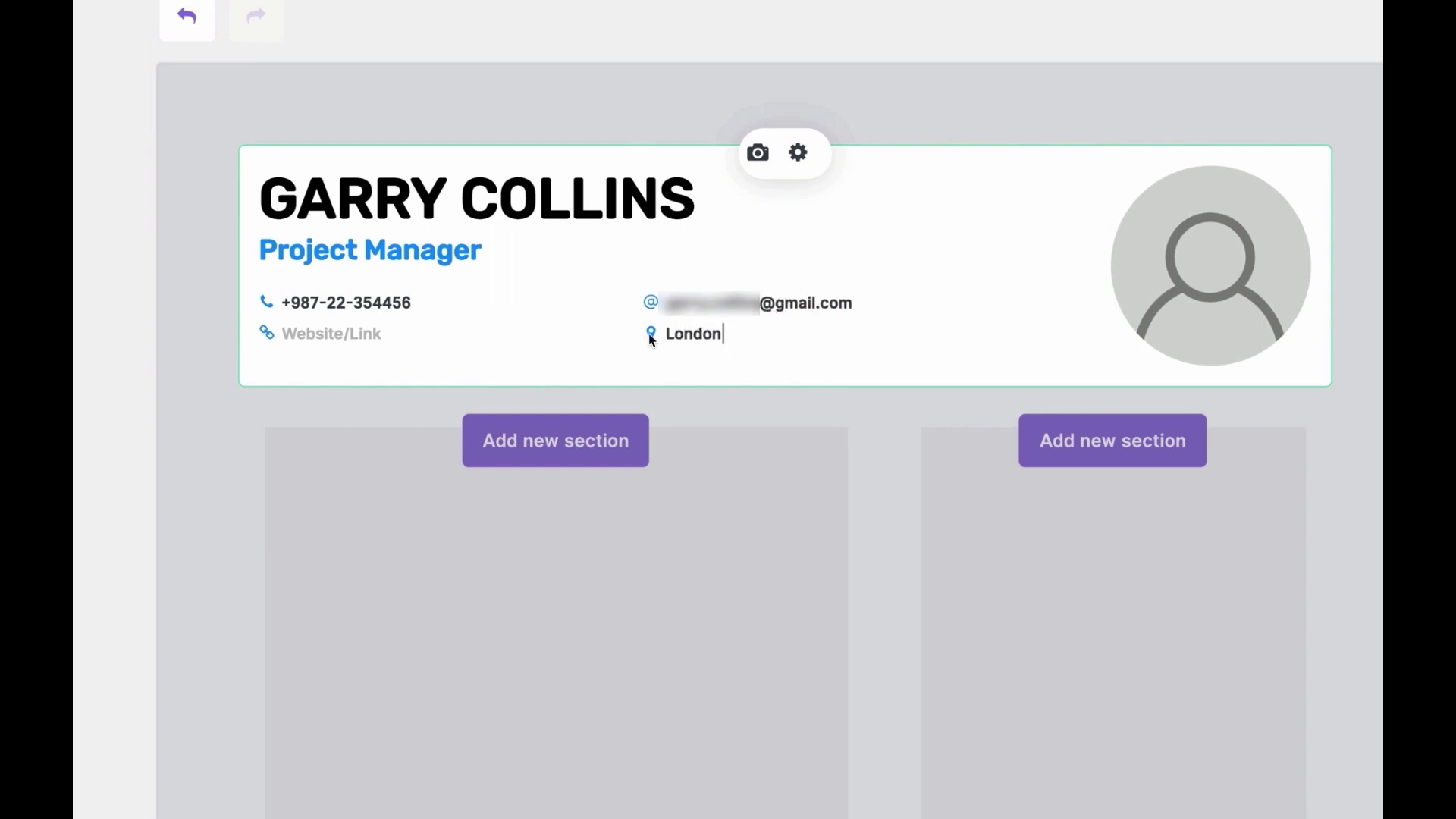
# - Add a profile photo from the computer to the header, cropped closer and recentred on the face
pyautogui.click(1183, 262)
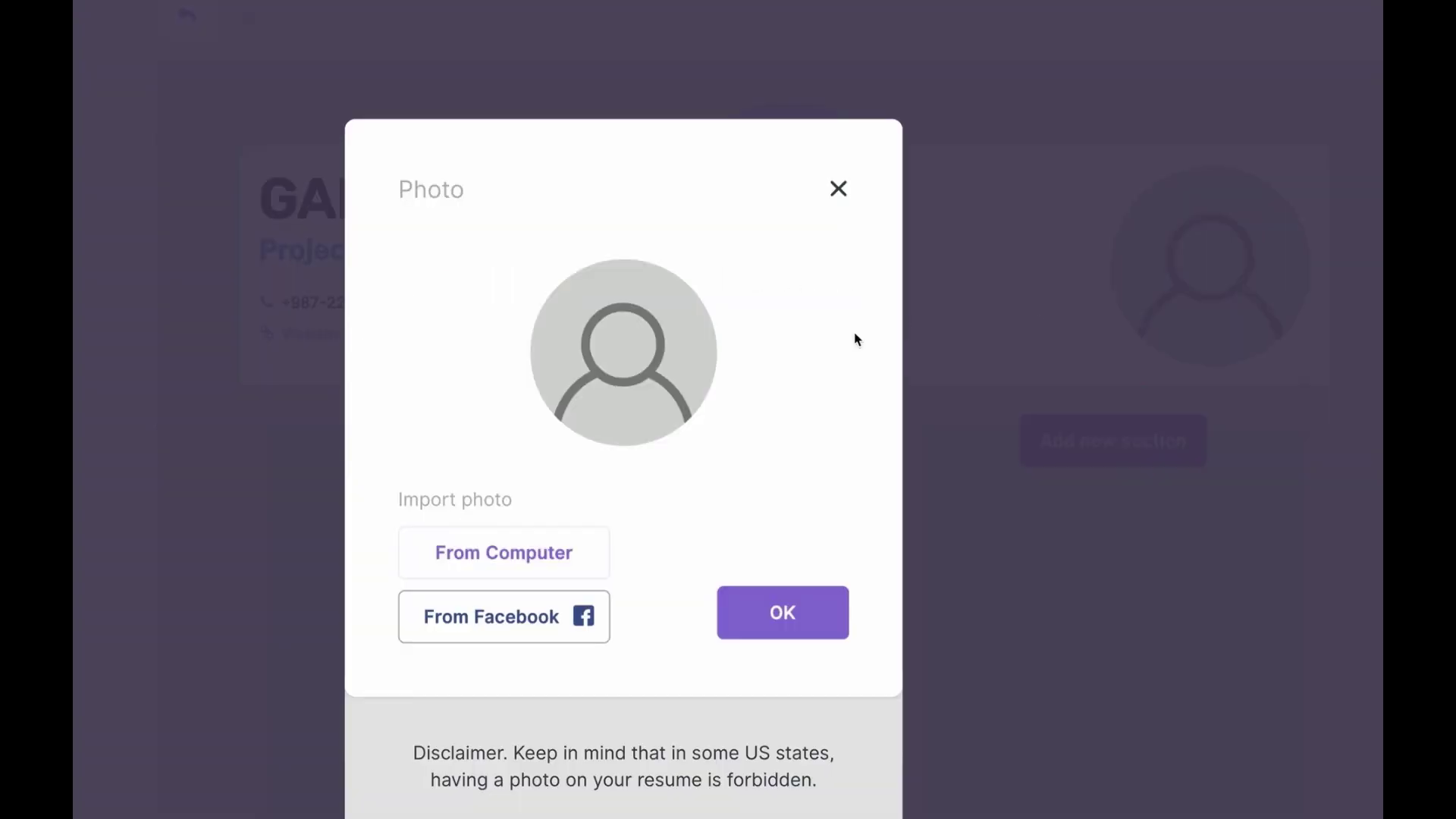
pyautogui.click(537, 552)
pyautogui.doubleClick(767, 65)
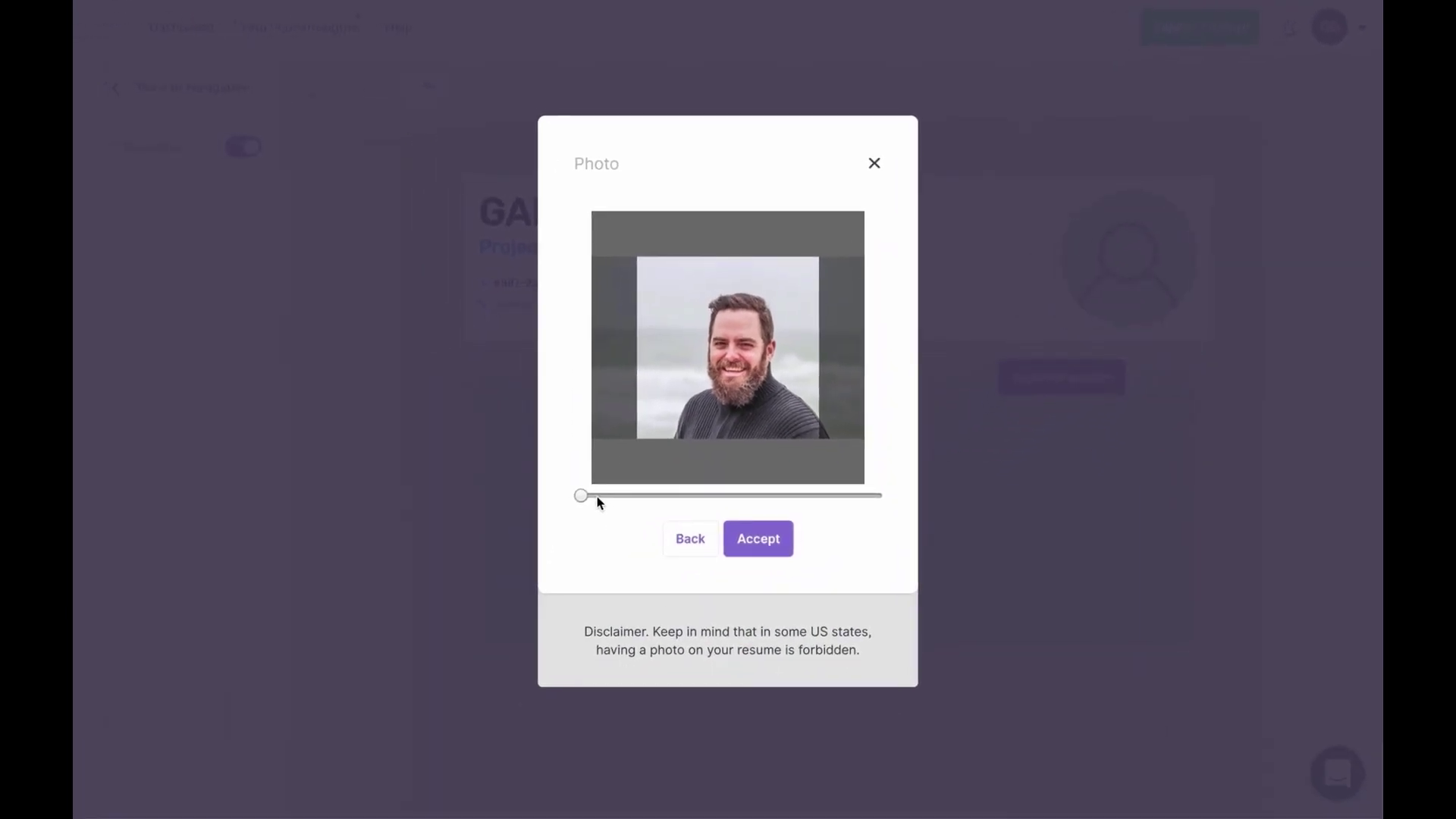
pyautogui.moveTo(581, 496); pyautogui.dragTo(669, 496)
pyautogui.moveTo(769, 399); pyautogui.dragTo(750, 392)
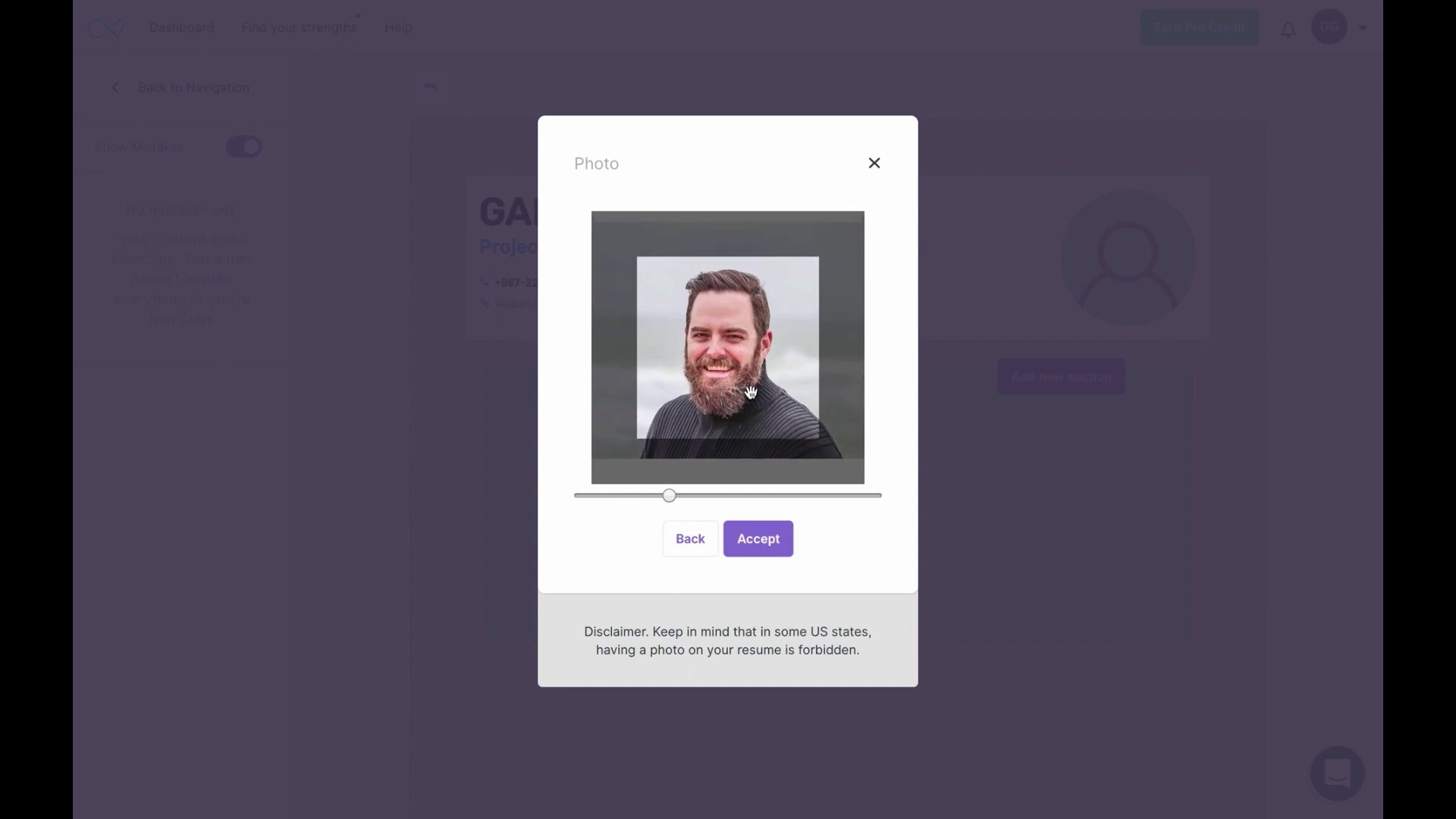
pyautogui.click(777, 552)
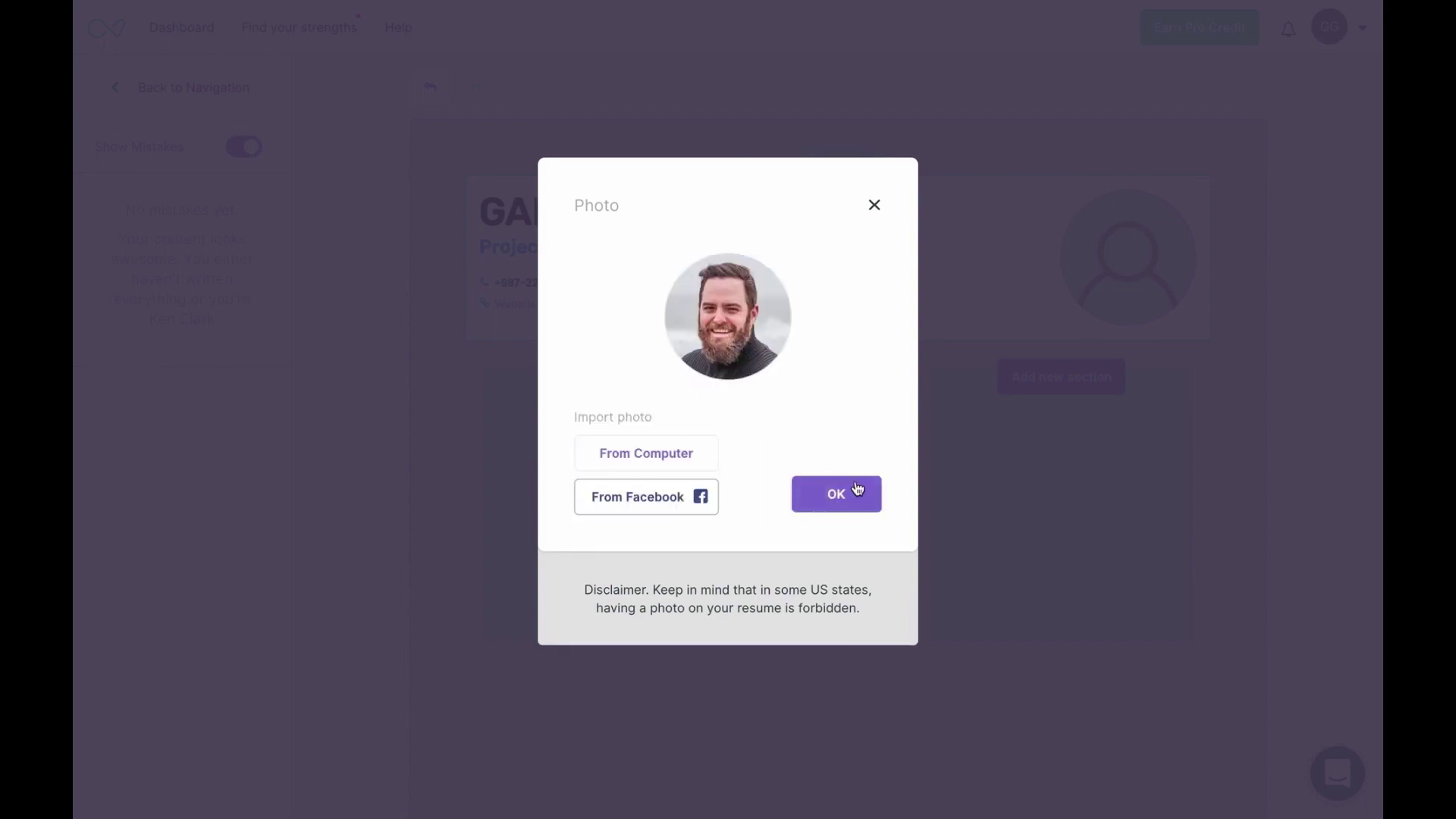
pyautogui.click(853, 489)
# - Try hiding and restoring the title and photo and switching the photo style in the header settings
pyautogui.click(828, 208)
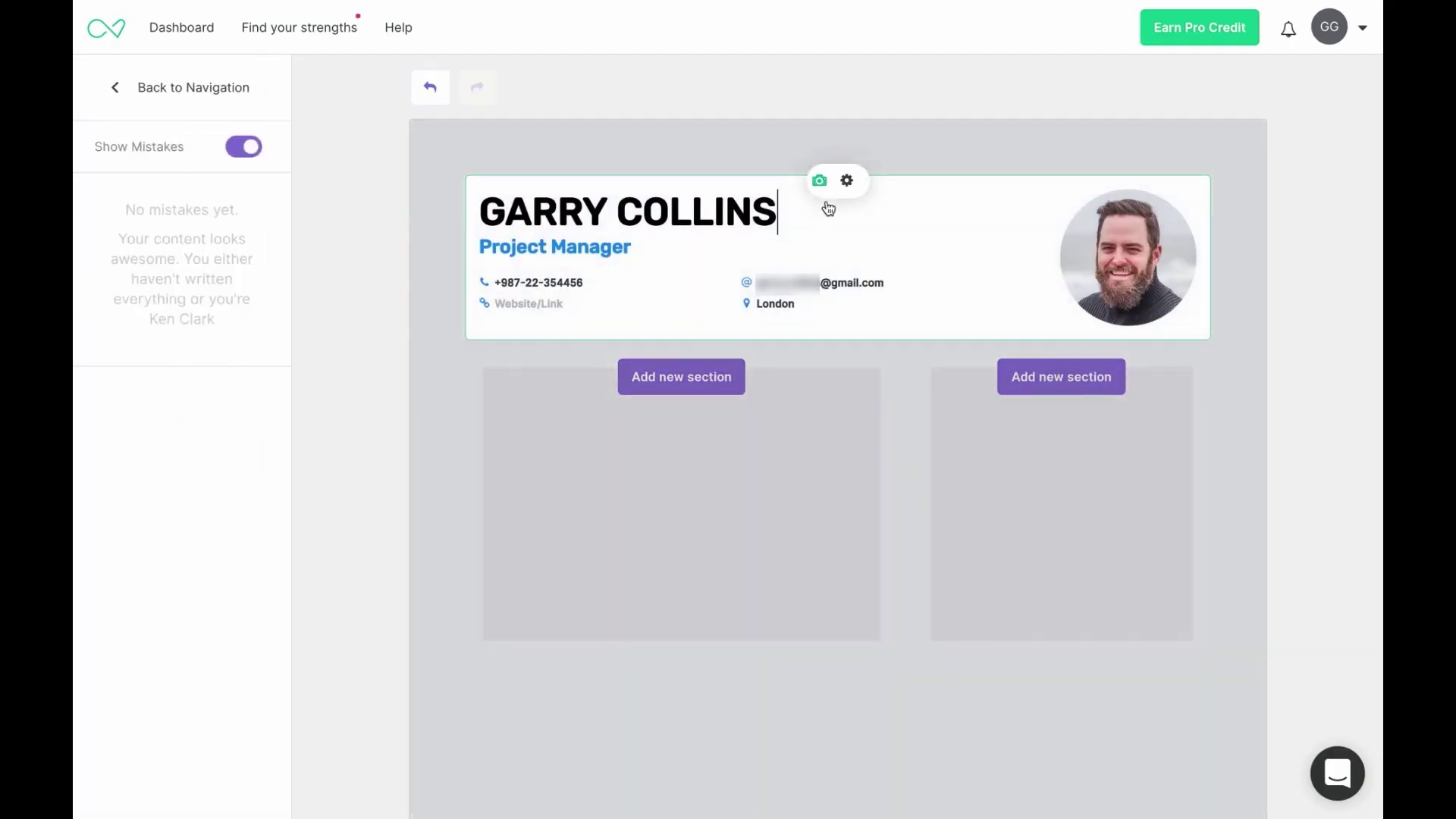
pyautogui.click(849, 184)
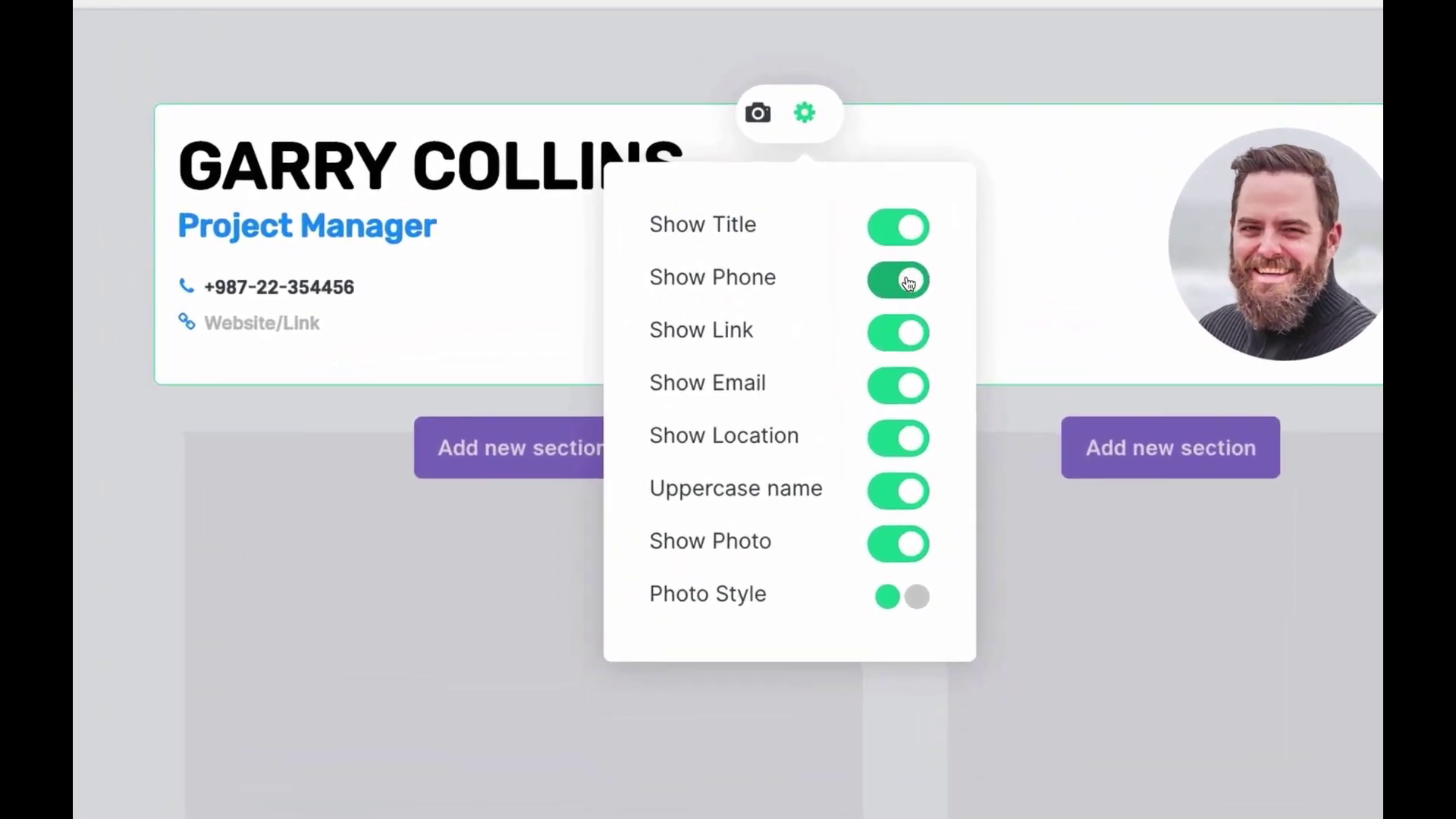
pyautogui.click(891, 240)
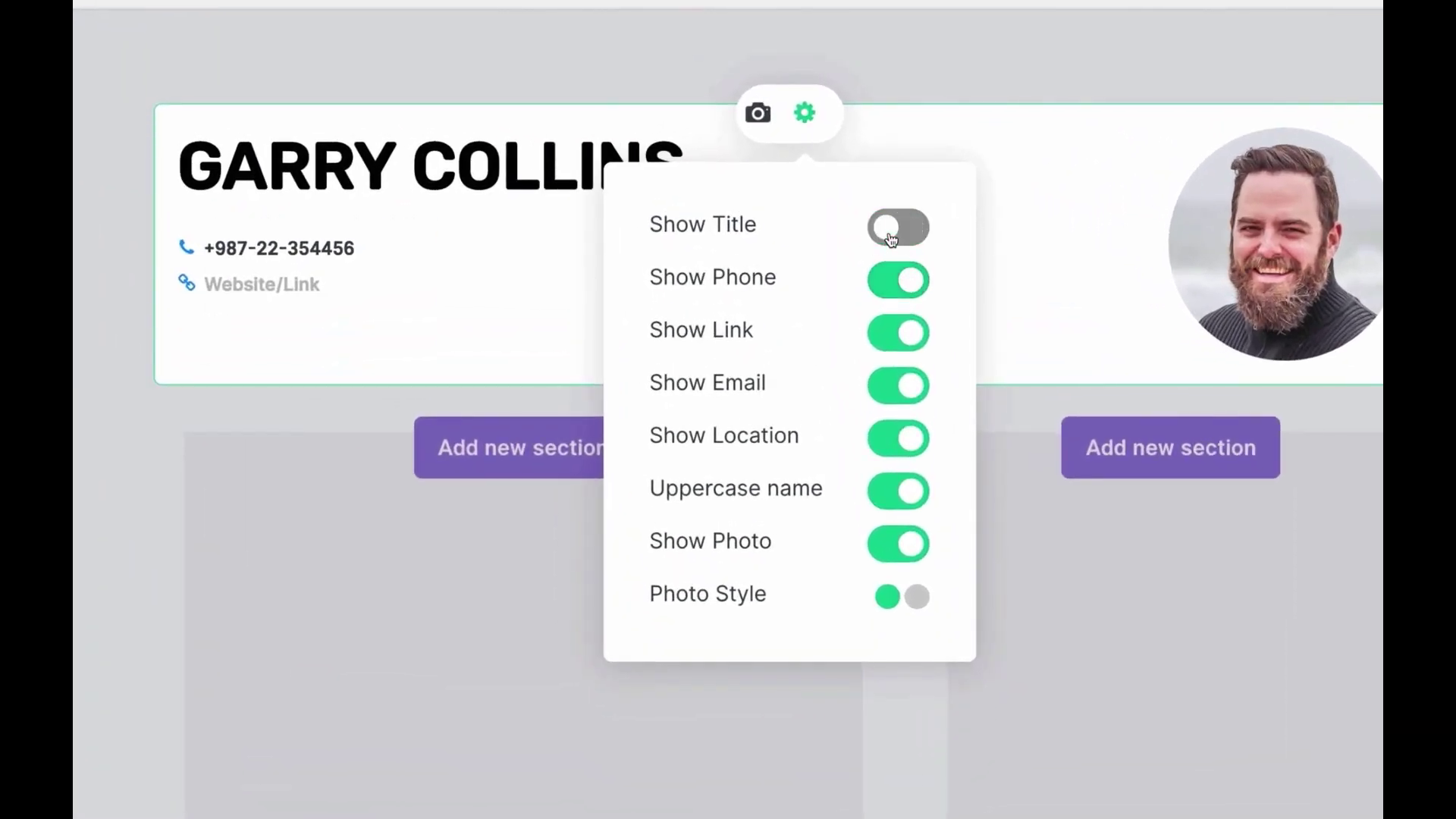
pyautogui.click(928, 237)
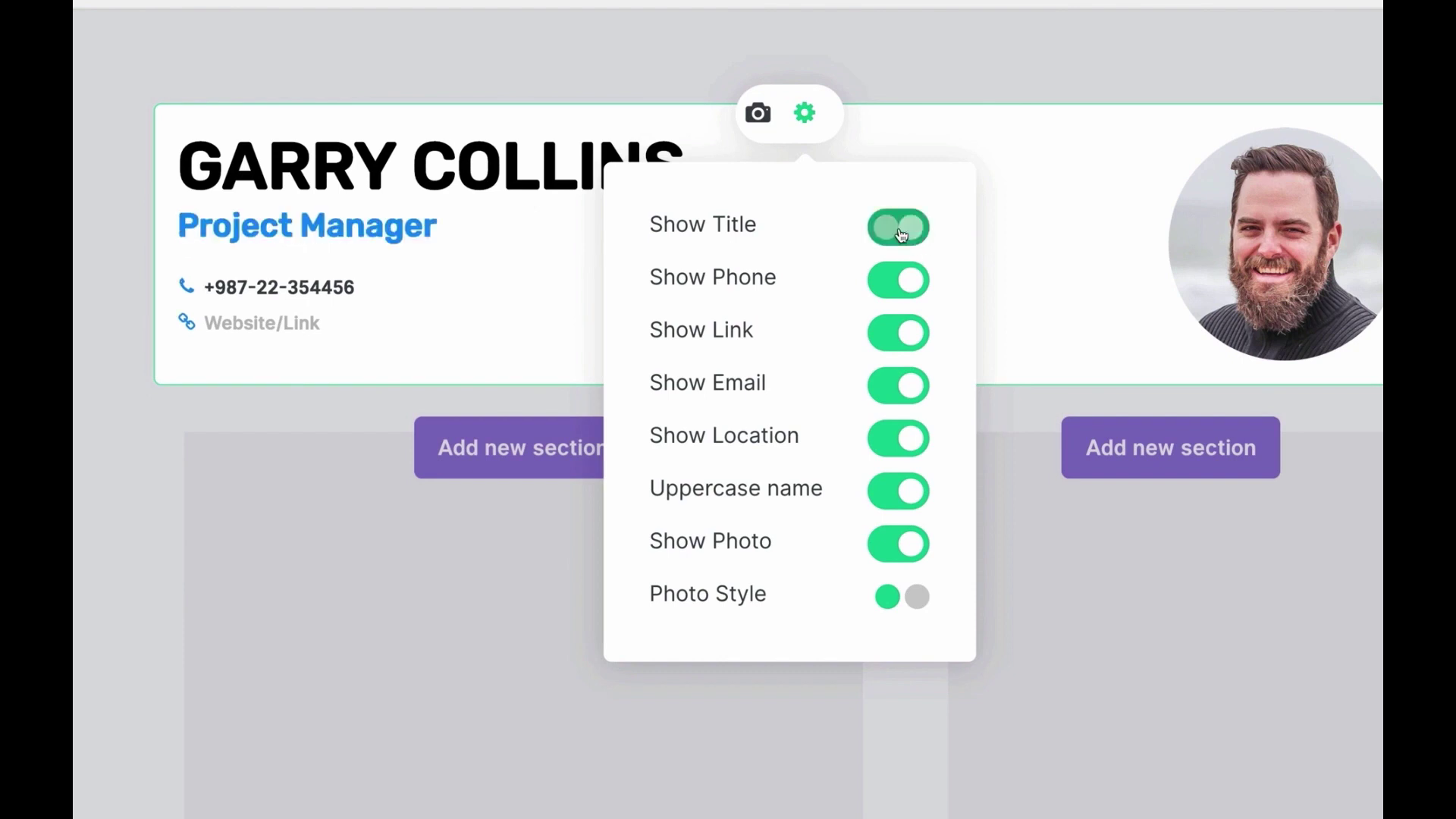
pyautogui.click(885, 541)
pyautogui.click(916, 555)
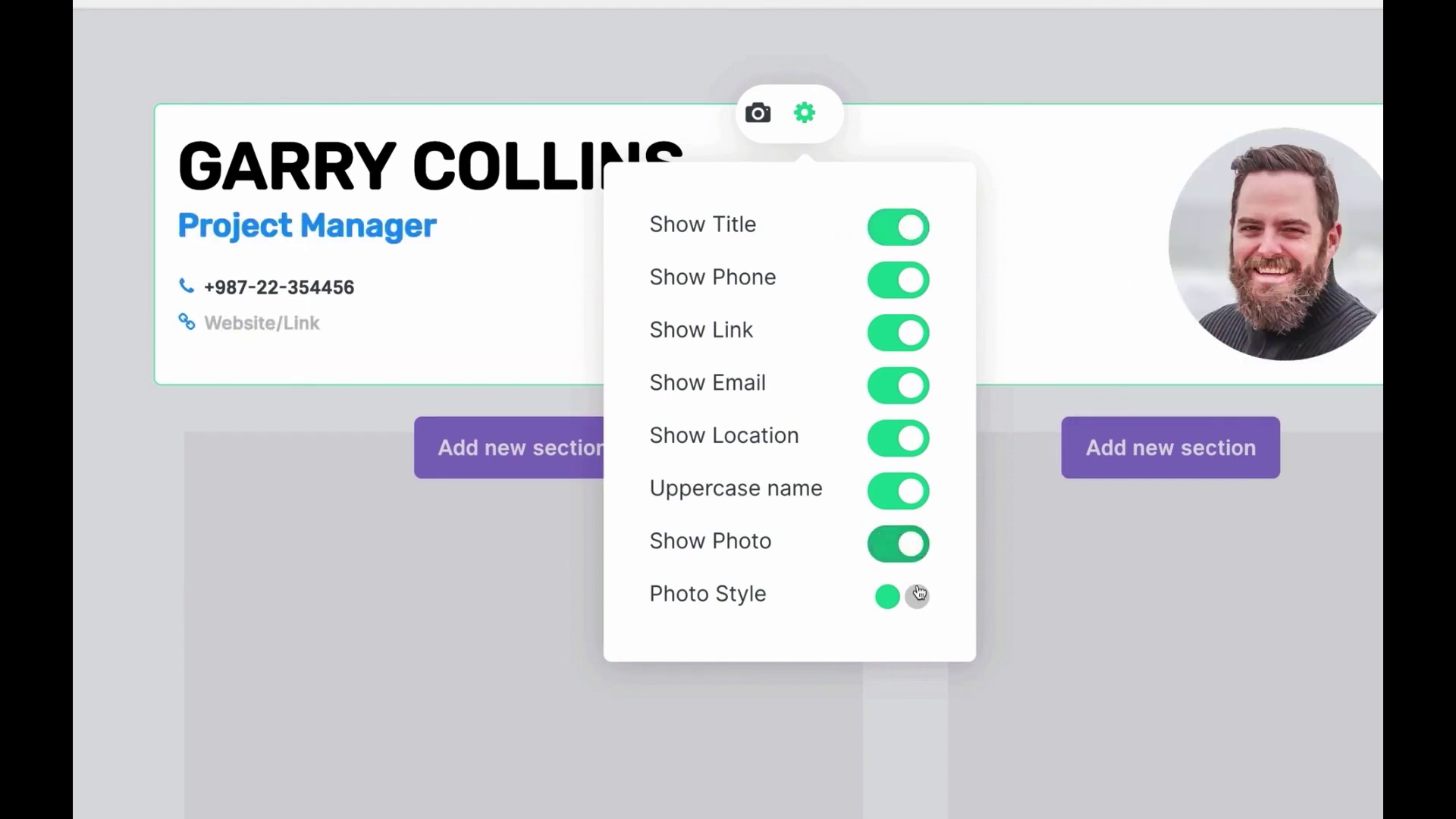
pyautogui.click(918, 596)
pyautogui.click(885, 598)
# - Hide the website link in the resume header and finish editing the header
pyautogui.click(889, 341)
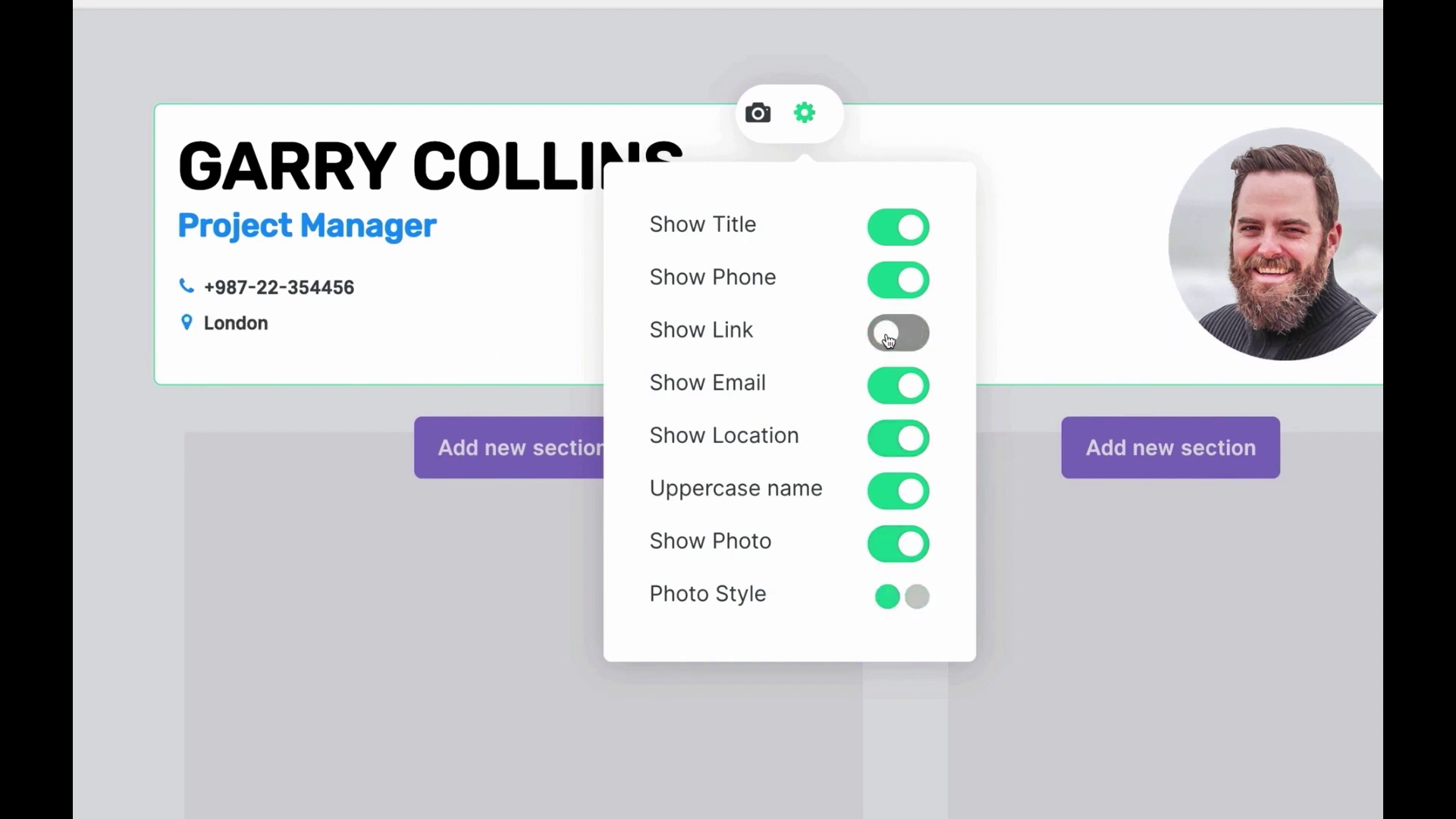
pyautogui.click(521, 315)
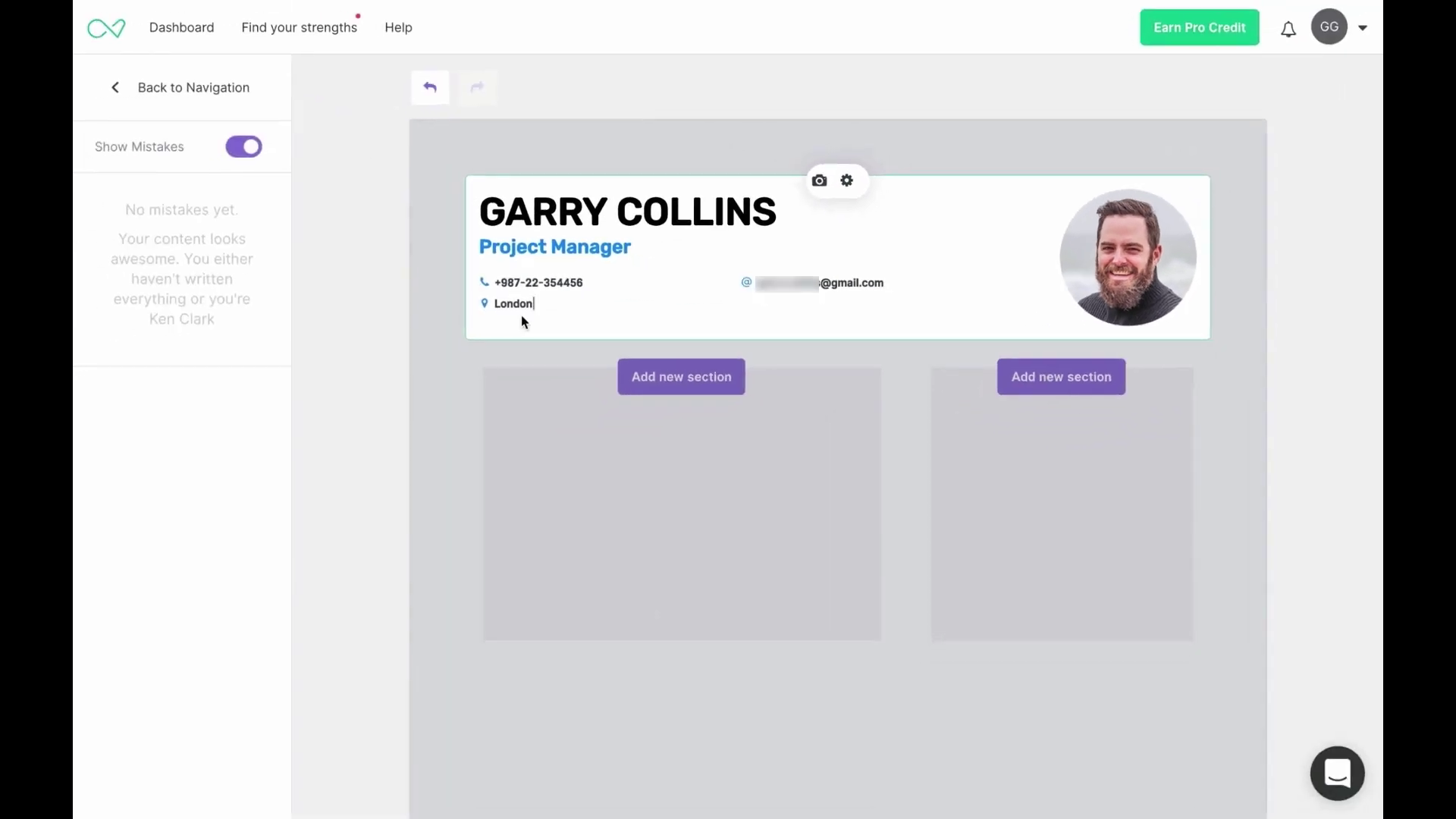
pyautogui.click(663, 162)
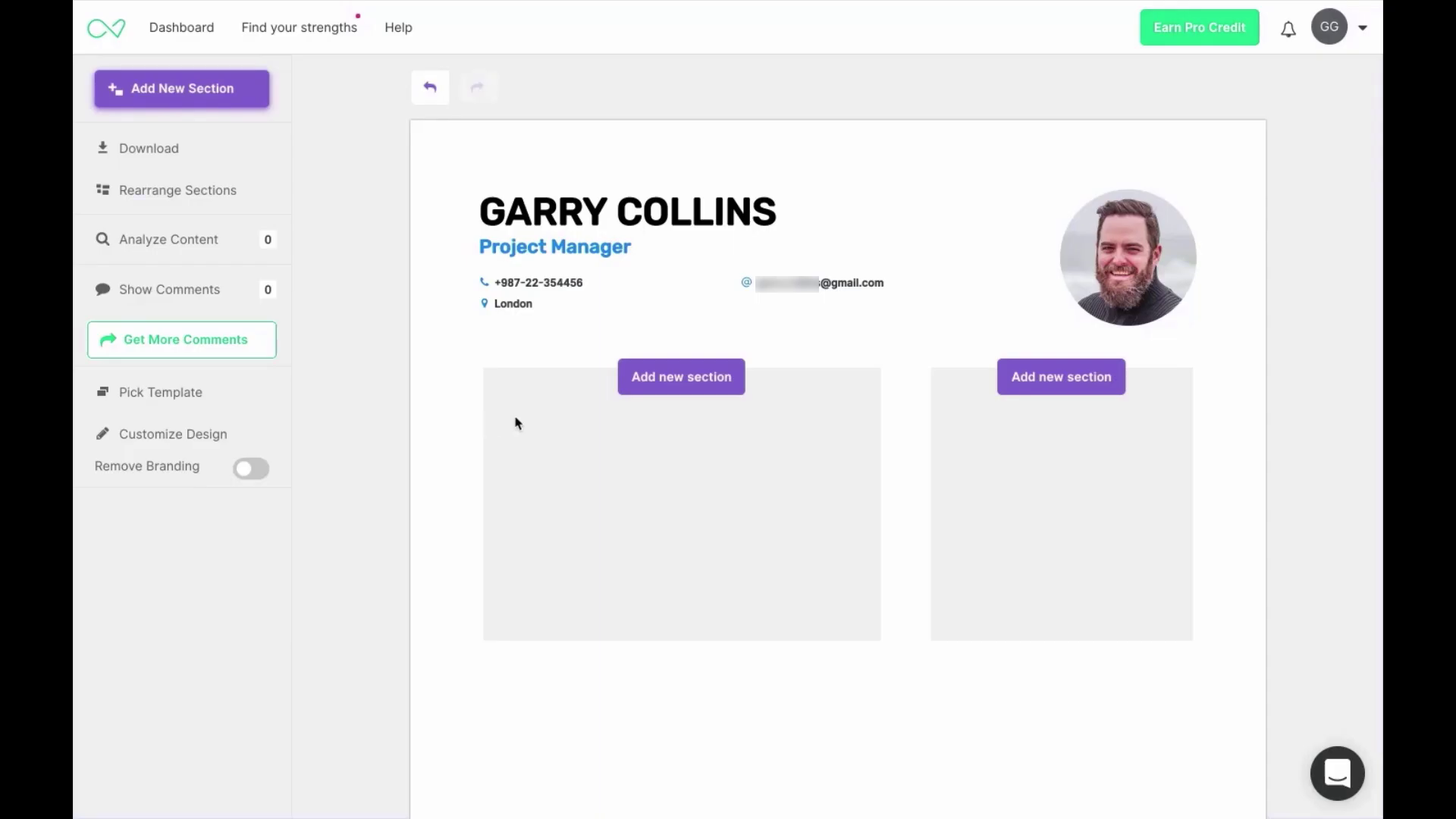
# - Preview the Most Proud Of, Publications and Experience sections, and add an Experience section to the wider column
pyautogui.click(673, 385)
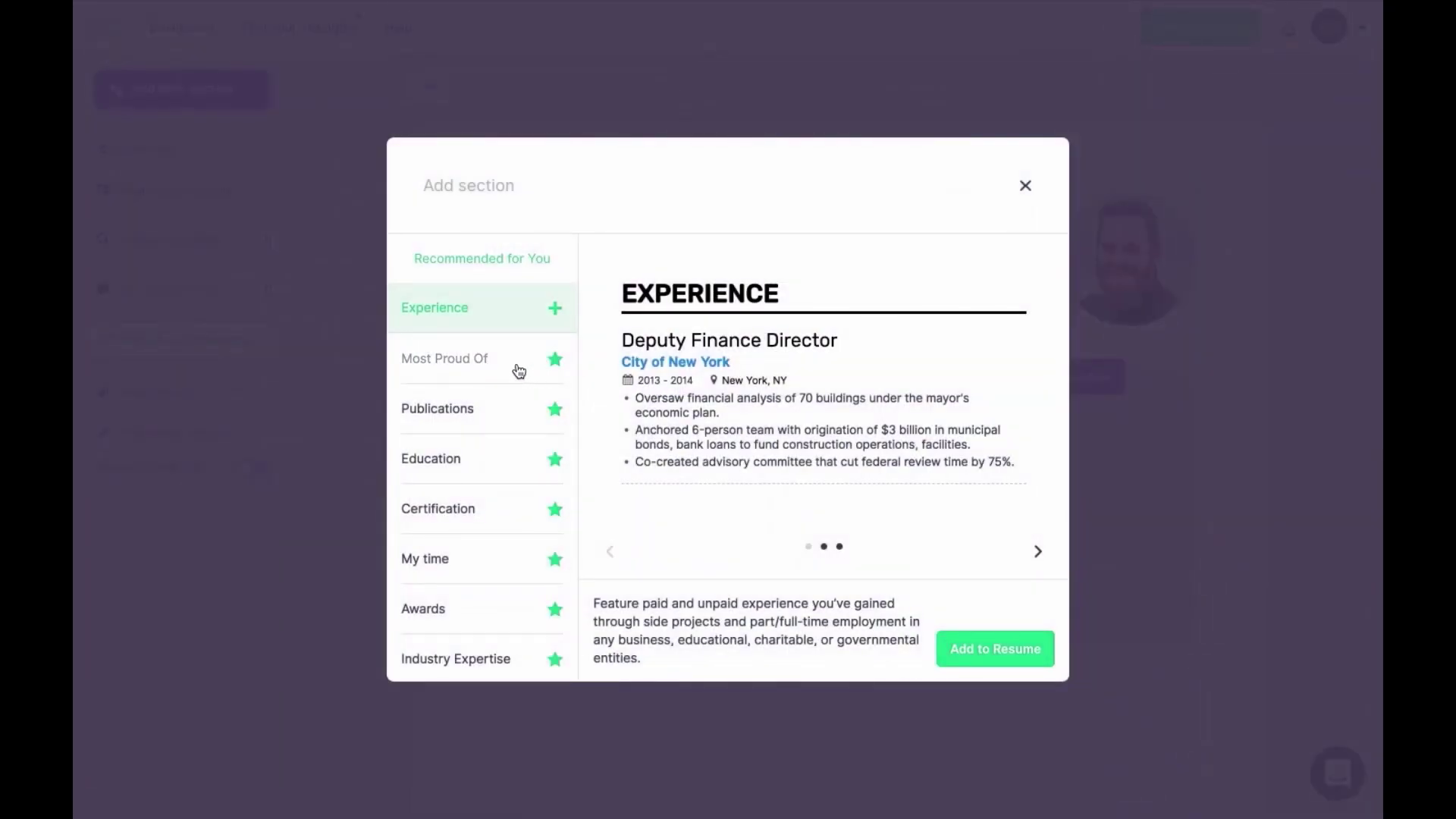
pyautogui.click(516, 370)
pyautogui.click(502, 416)
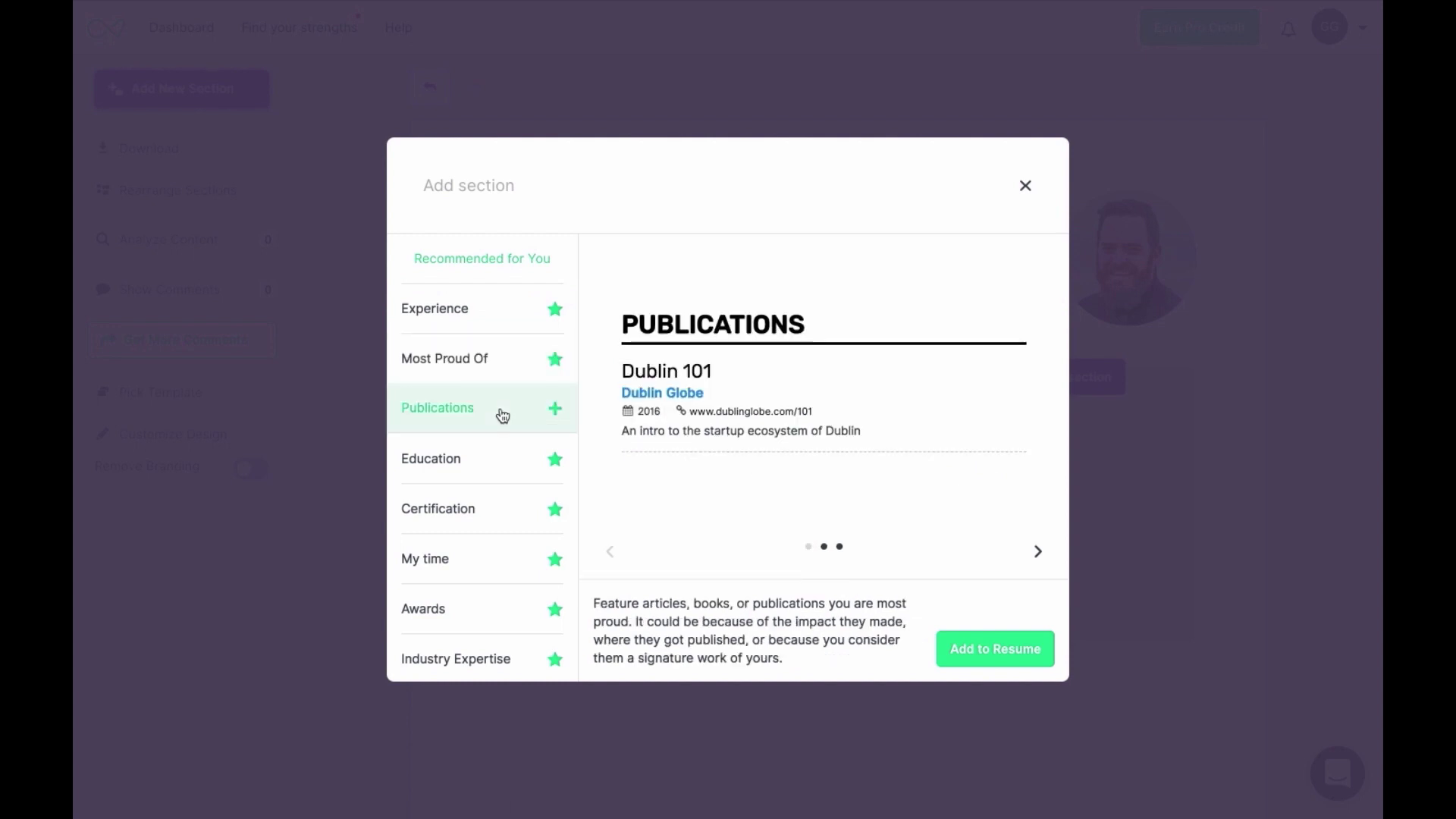
pyautogui.click(492, 325)
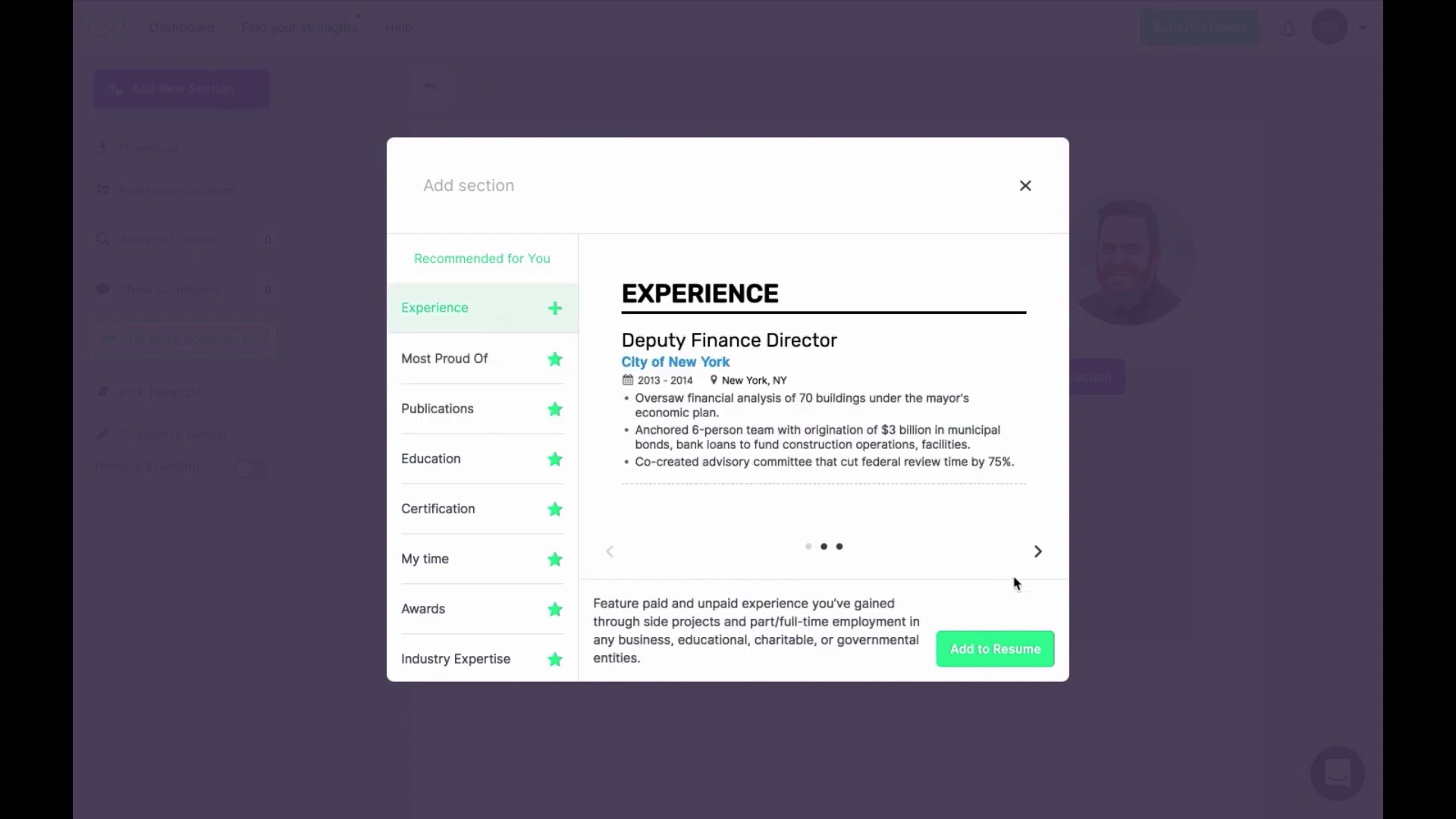
pyautogui.click(1032, 555)
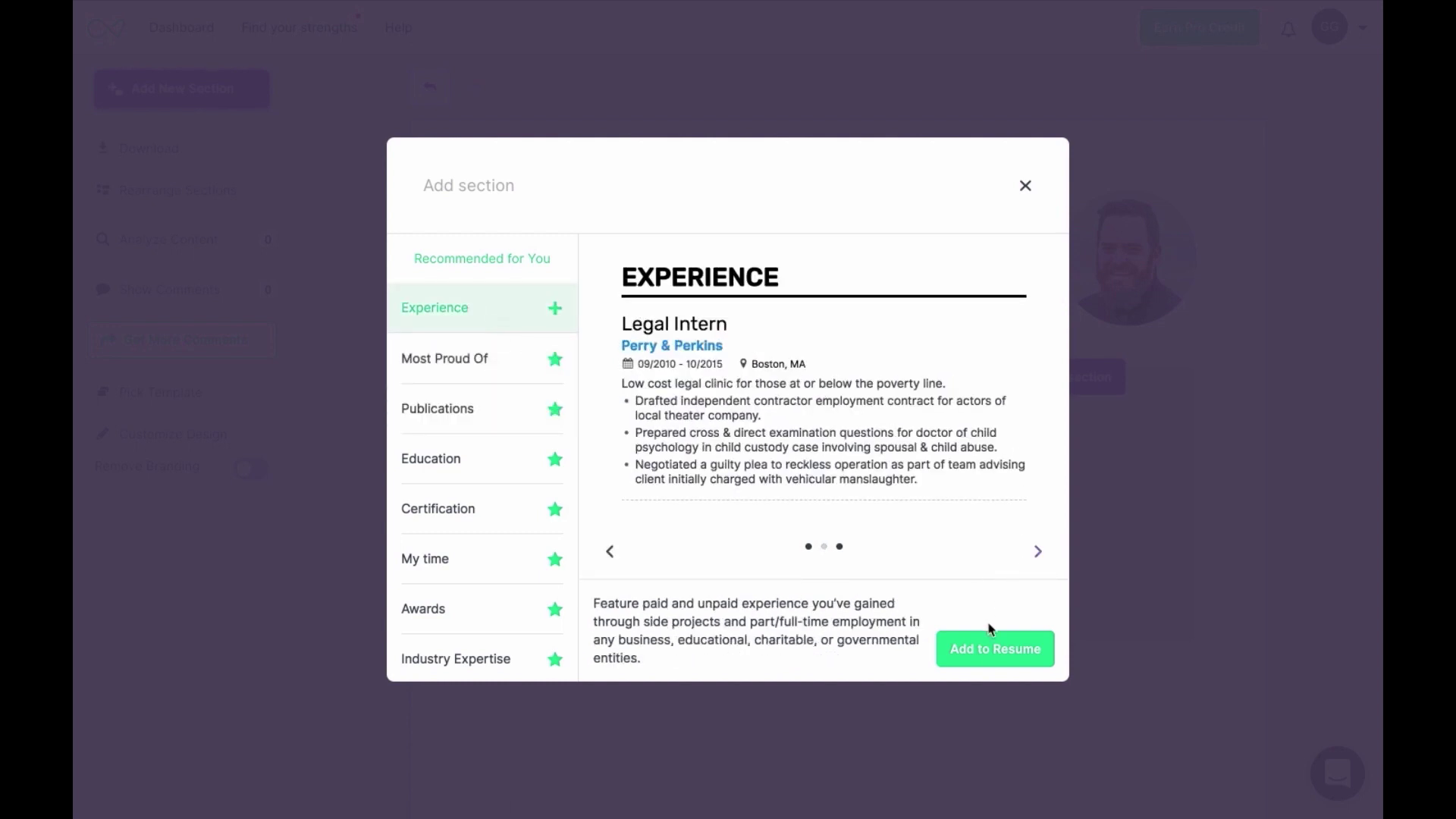
pyautogui.click(974, 646)
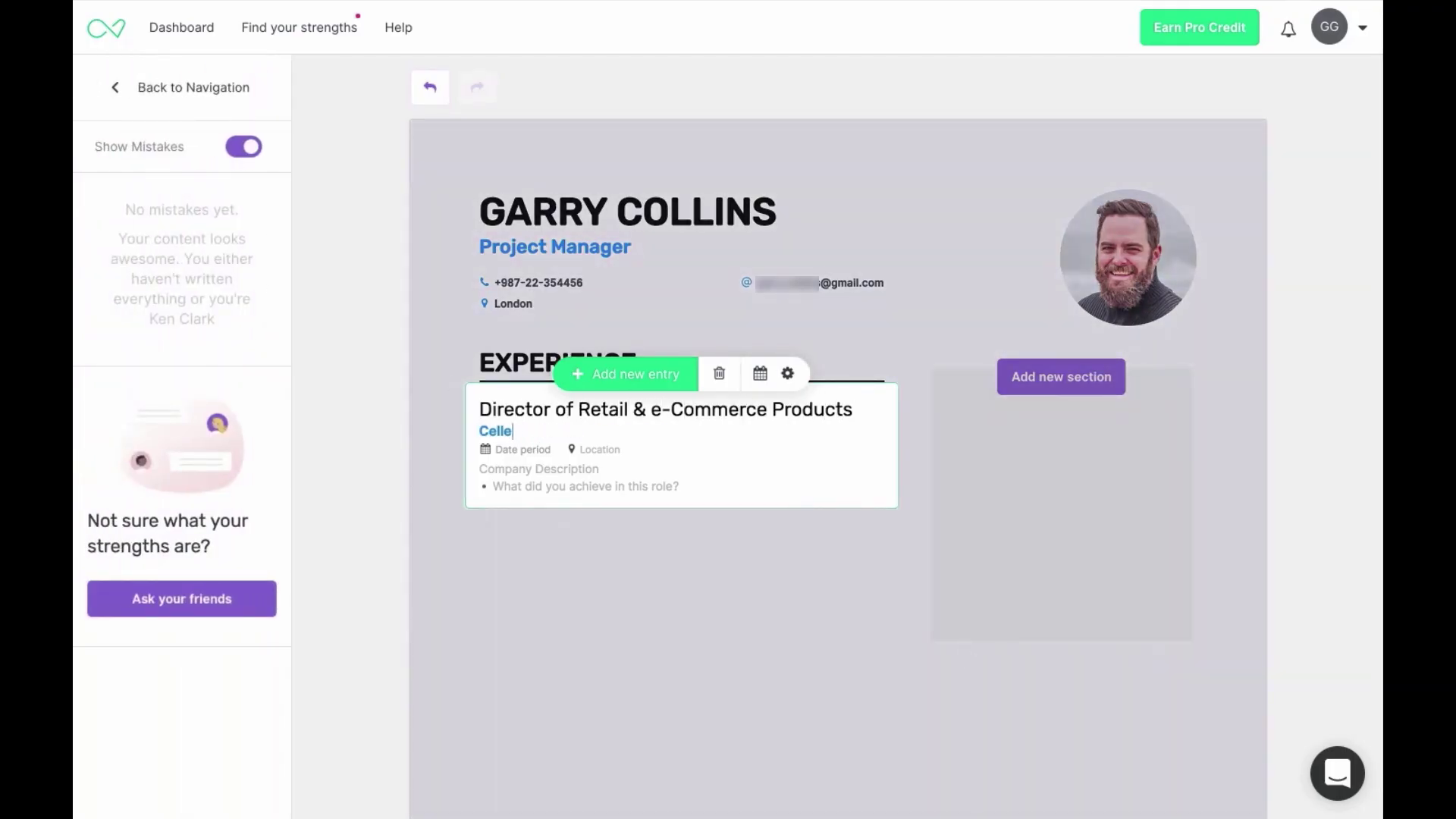
# - Set the date period of the Cellebrite experience entry from 2016 to Ongoing
pyautogui.click(511, 448)
pyautogui.click(651, 546)
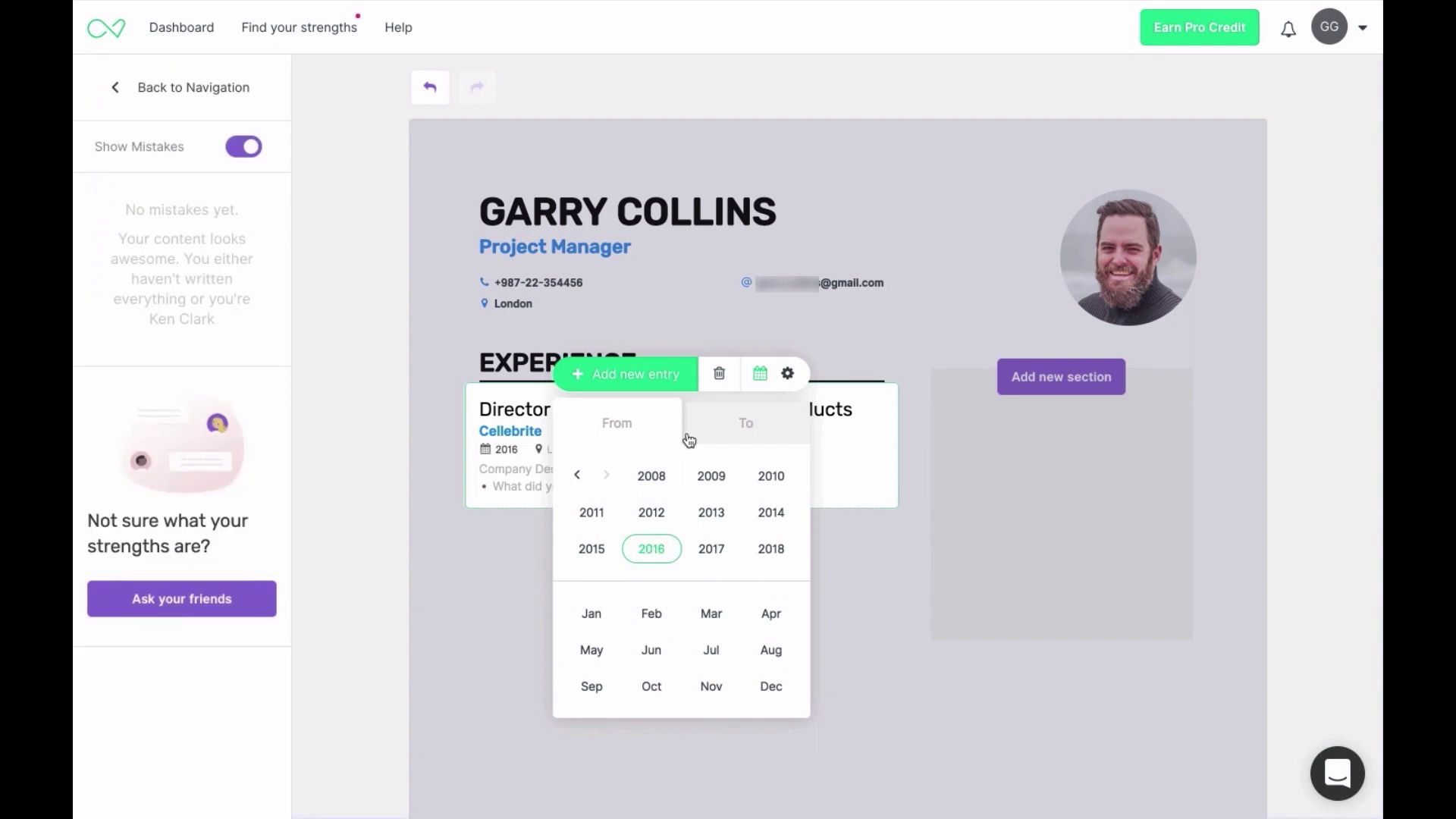
pyautogui.click(689, 435)
pyautogui.click(766, 560)
pyautogui.click(528, 470)
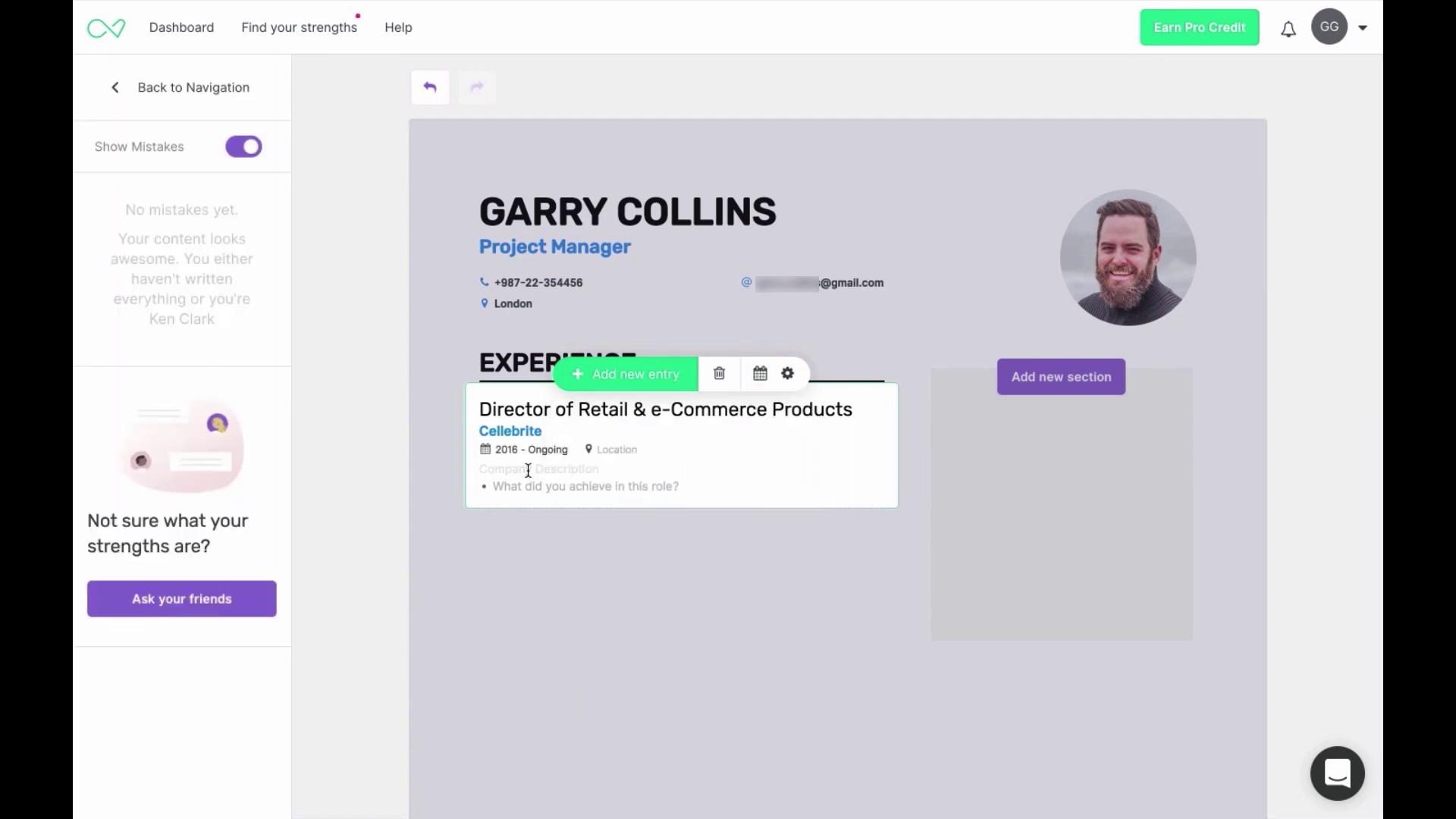
# - Add the bullets "Leading retail, e-commerce, digital & CSP products in B2B & B2B2C" and "Introducing product analytics and A/B testing for data-driven decisions"
pyautogui.click(530, 486)
pyautogui.write('Lea')
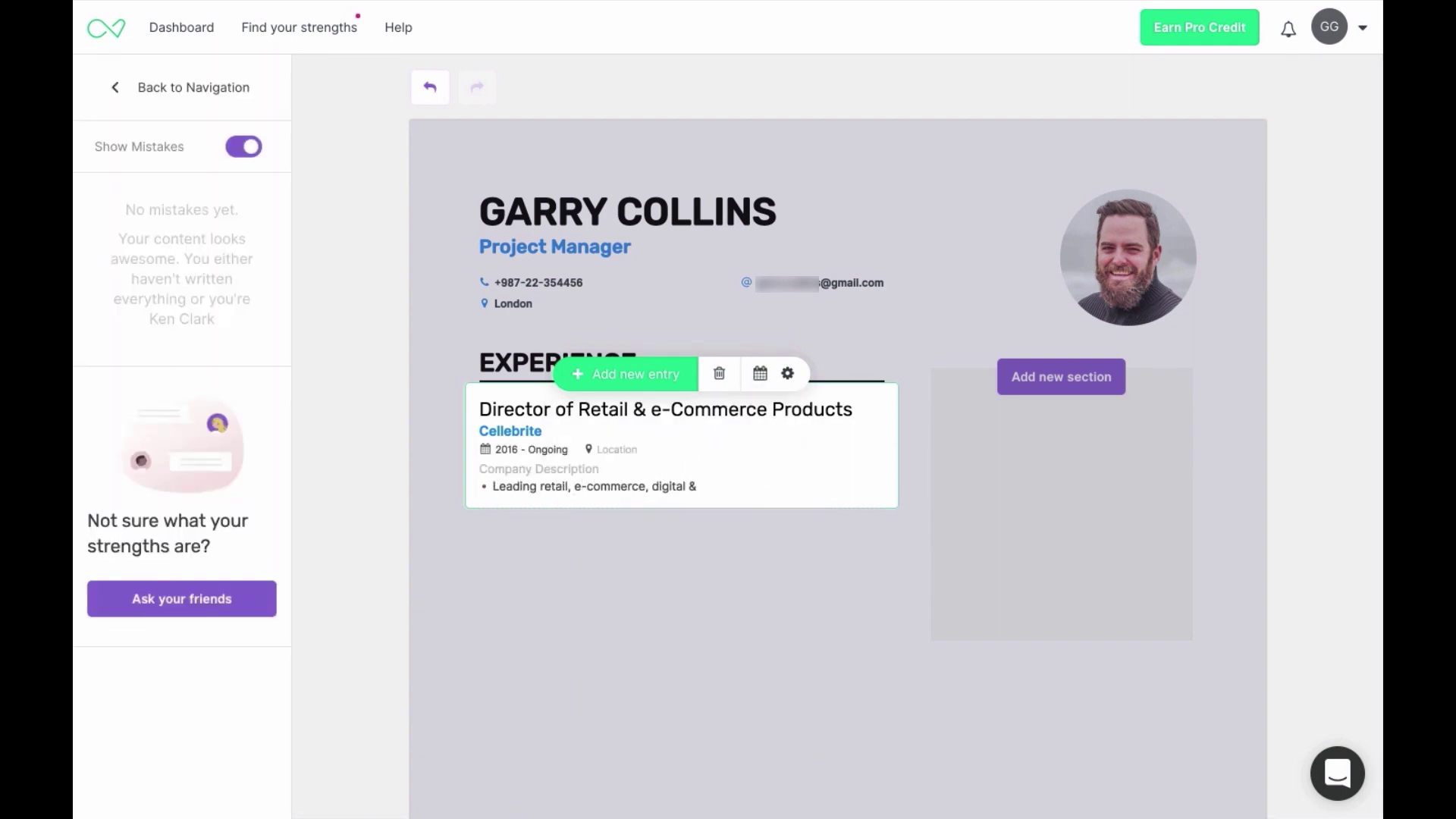
pyautogui.press('Return')
pyautogui.write('Introducing product analytics and A/B testing for data-driven decisions')
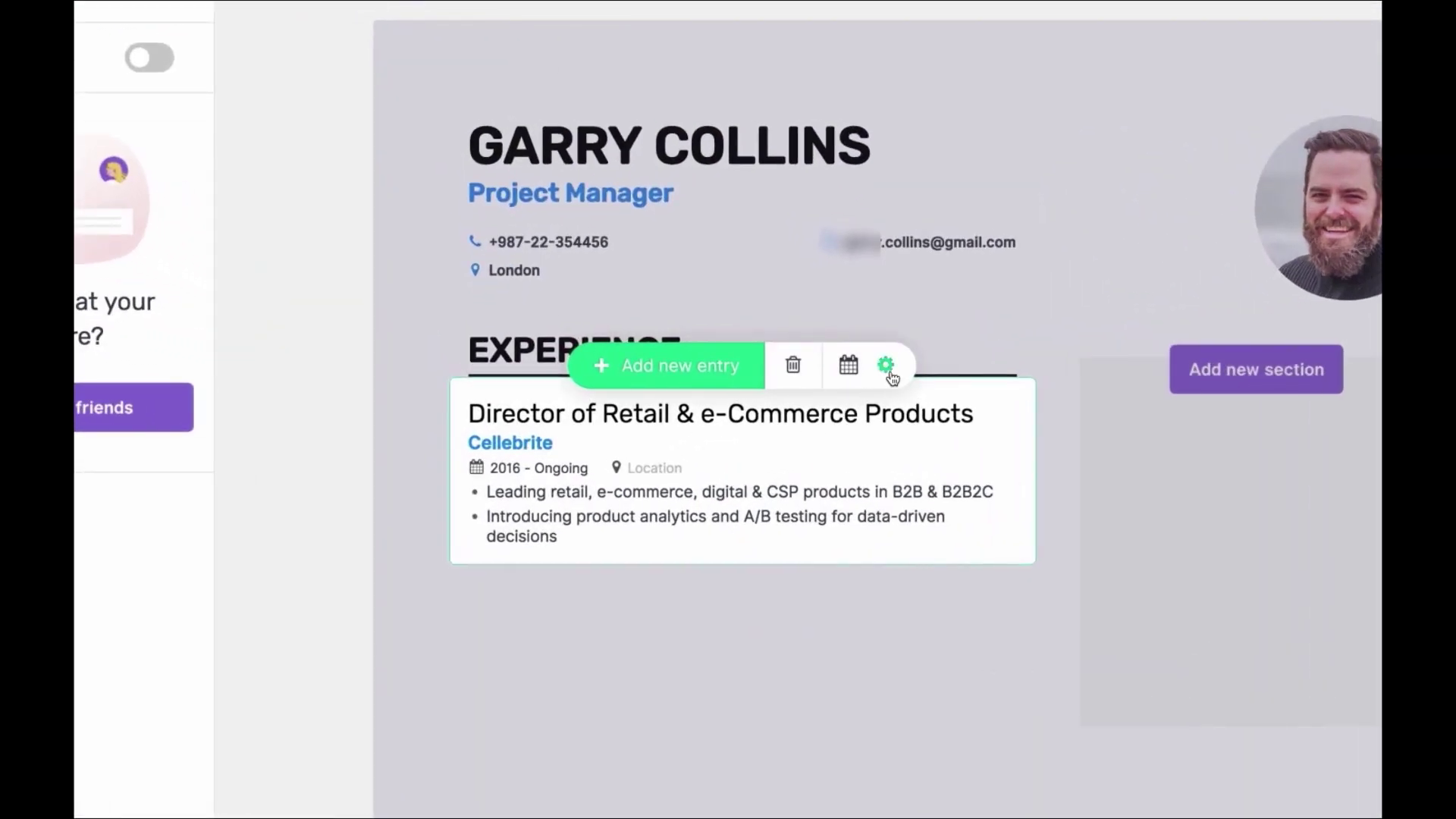
# - Try the description and link options of the Cellebrite entry, and hide its location
pyautogui.click(886, 365)
pyautogui.click(868, 106)
pyautogui.click(870, 110)
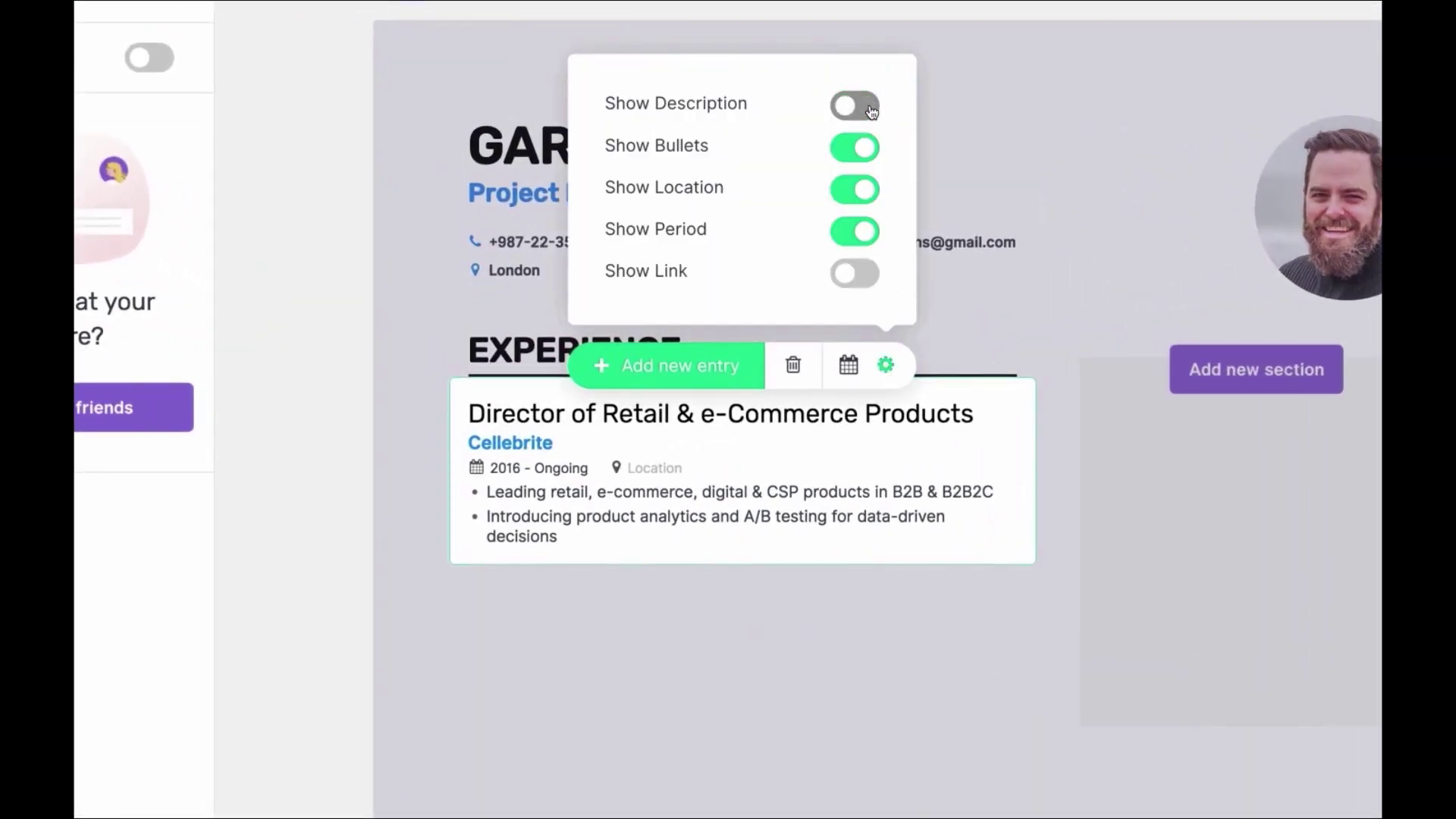
pyautogui.click(865, 277)
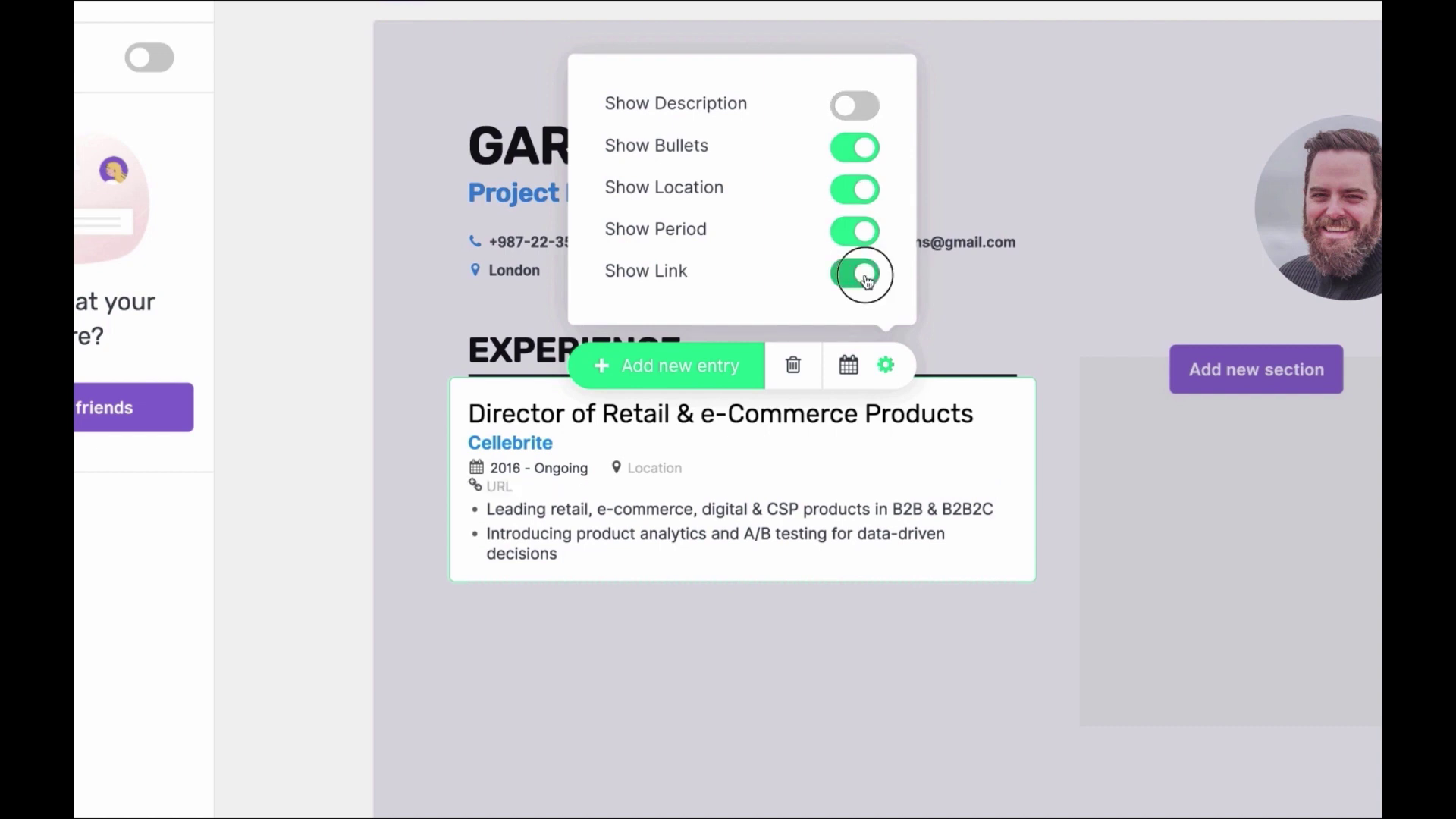
pyautogui.click(864, 275)
pyautogui.click(847, 191)
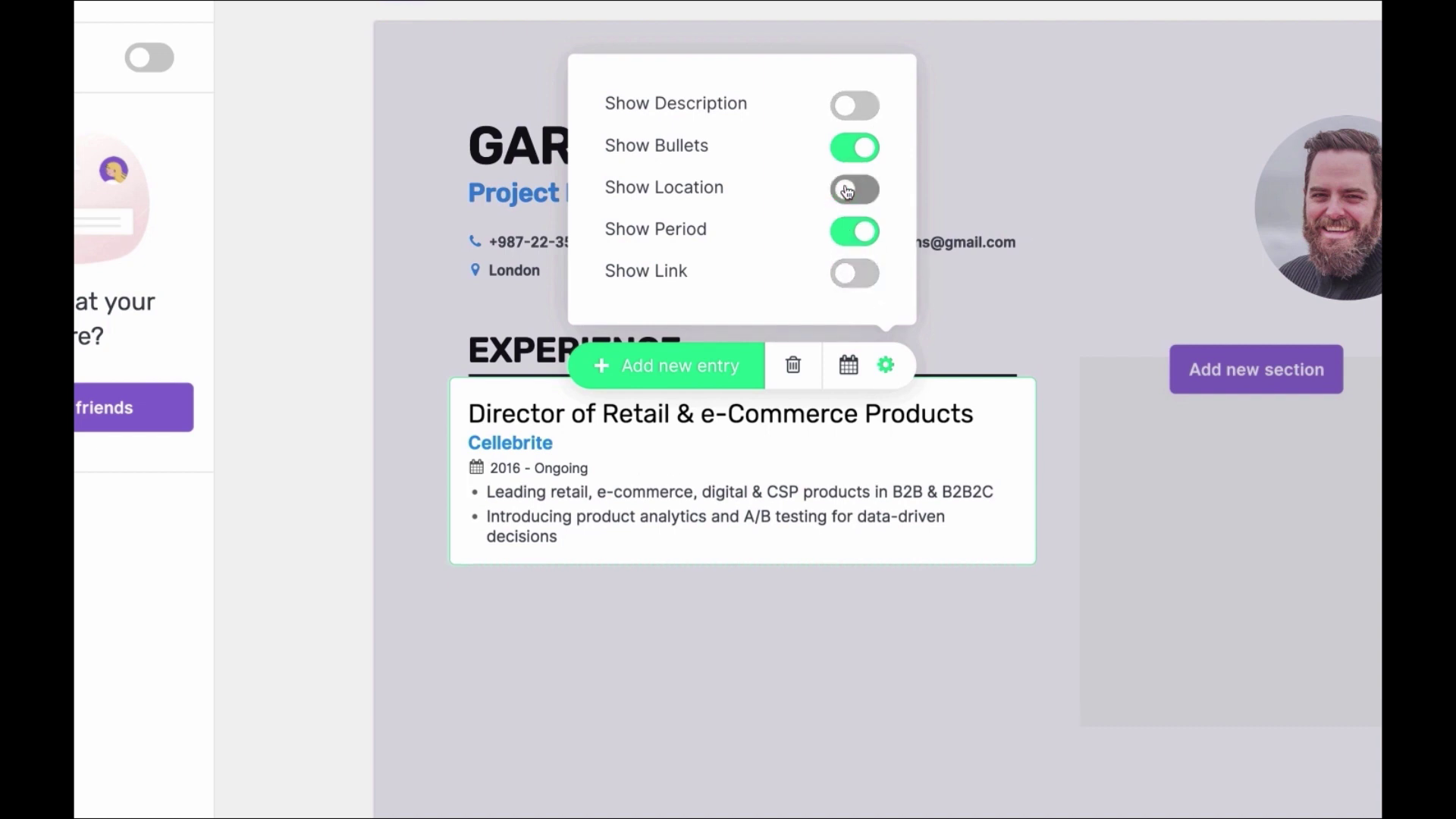
# - Try adding a second experience entry below the Cellebrite one, and delete it again
pyautogui.click(717, 357)
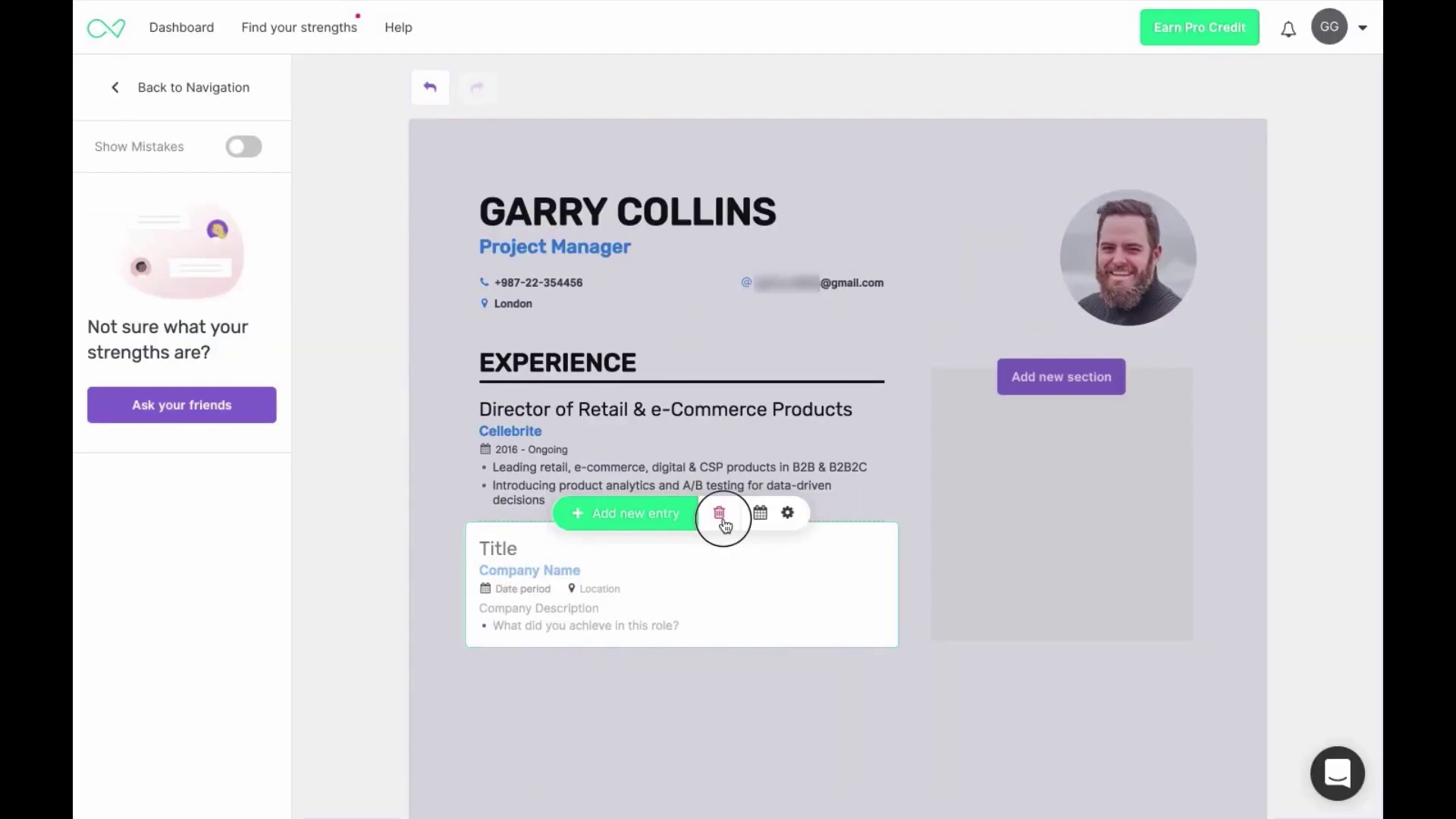
pyautogui.click(793, 554)
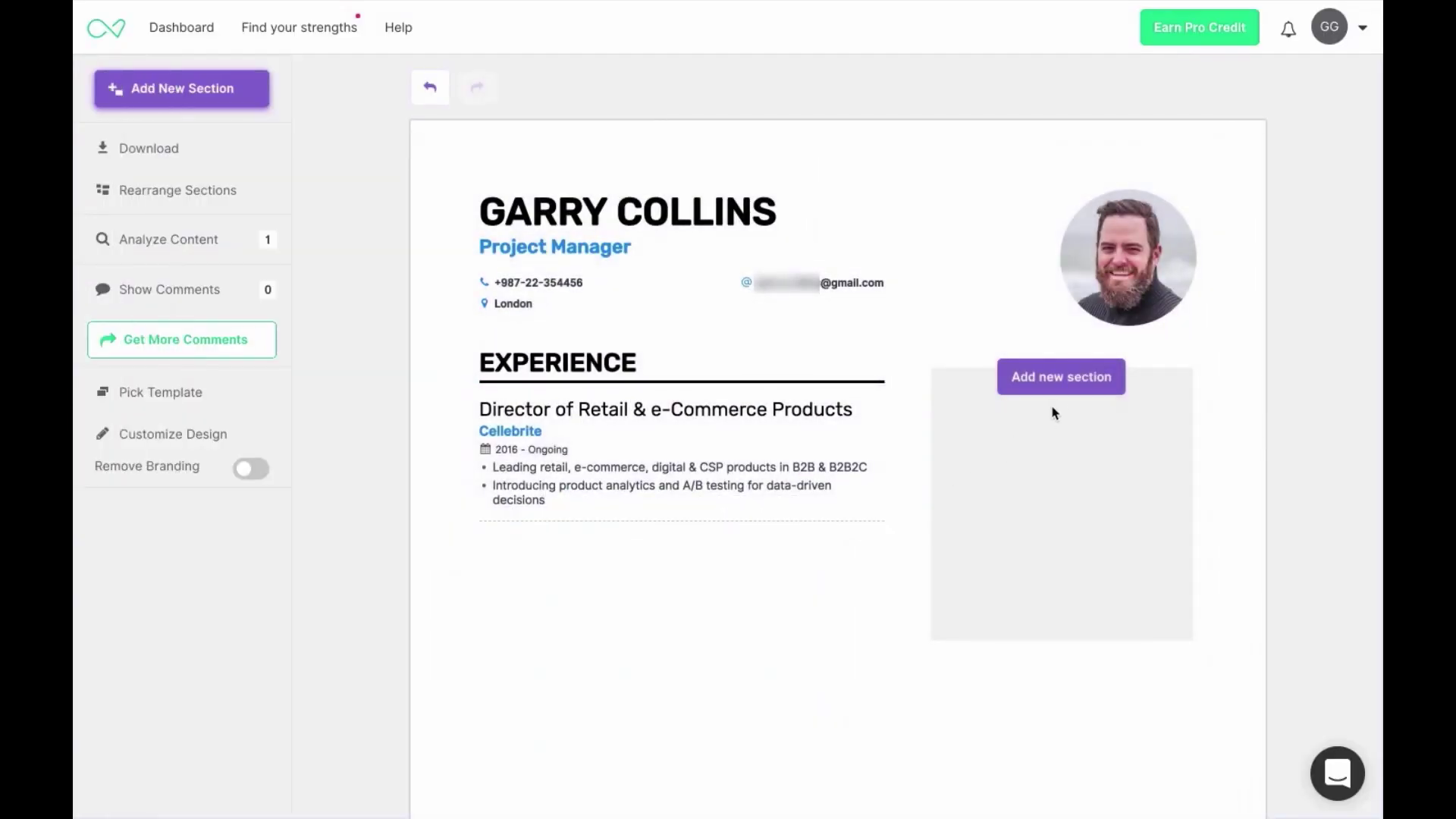
# - Add a Technologies section to the empty narrower column
pyautogui.click(1058, 379)
pyautogui.scroll(-1, 463, 585)
pyautogui.scroll(-2, 462, 584)
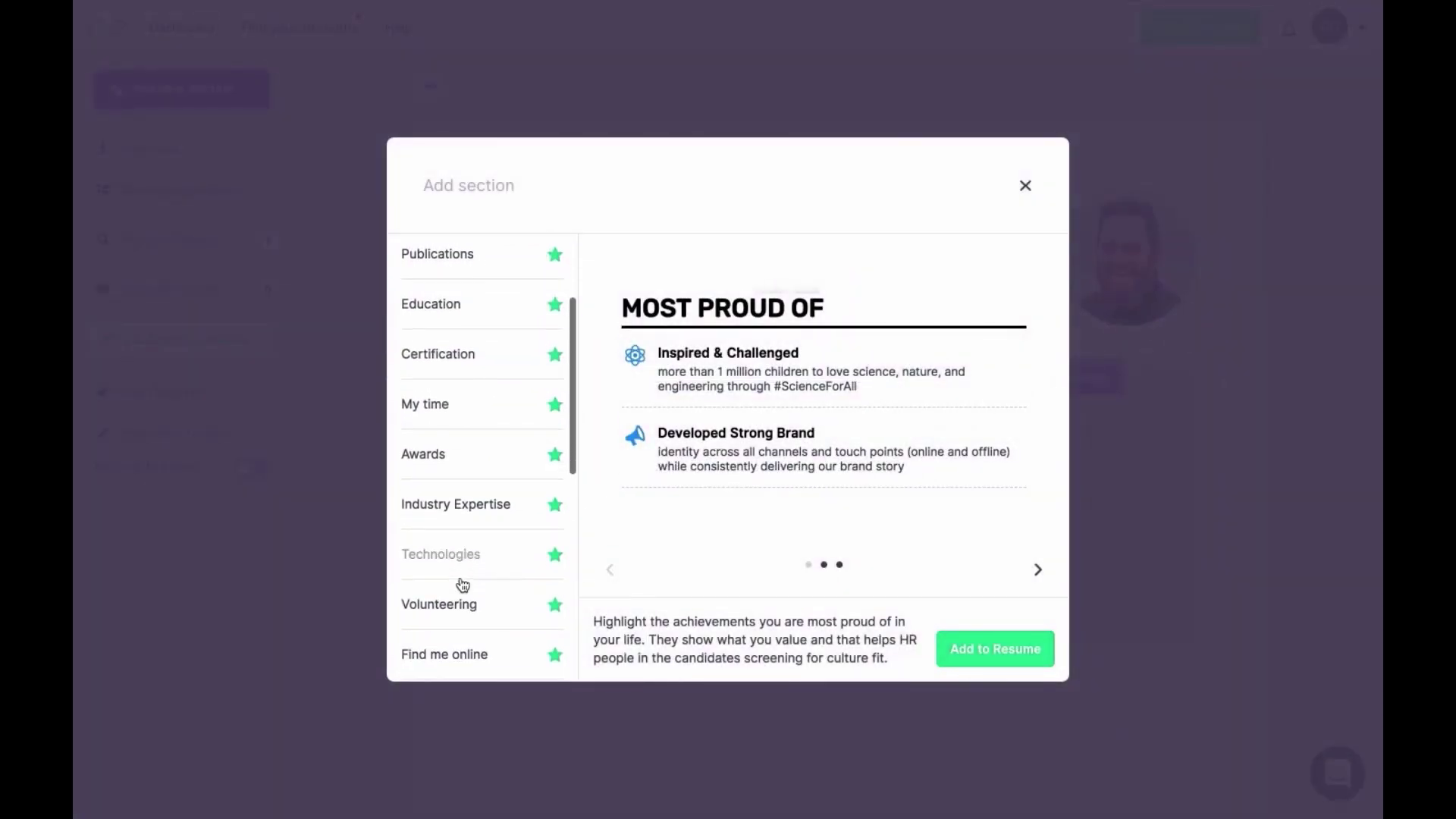
pyautogui.click(461, 576)
pyautogui.click(1031, 650)
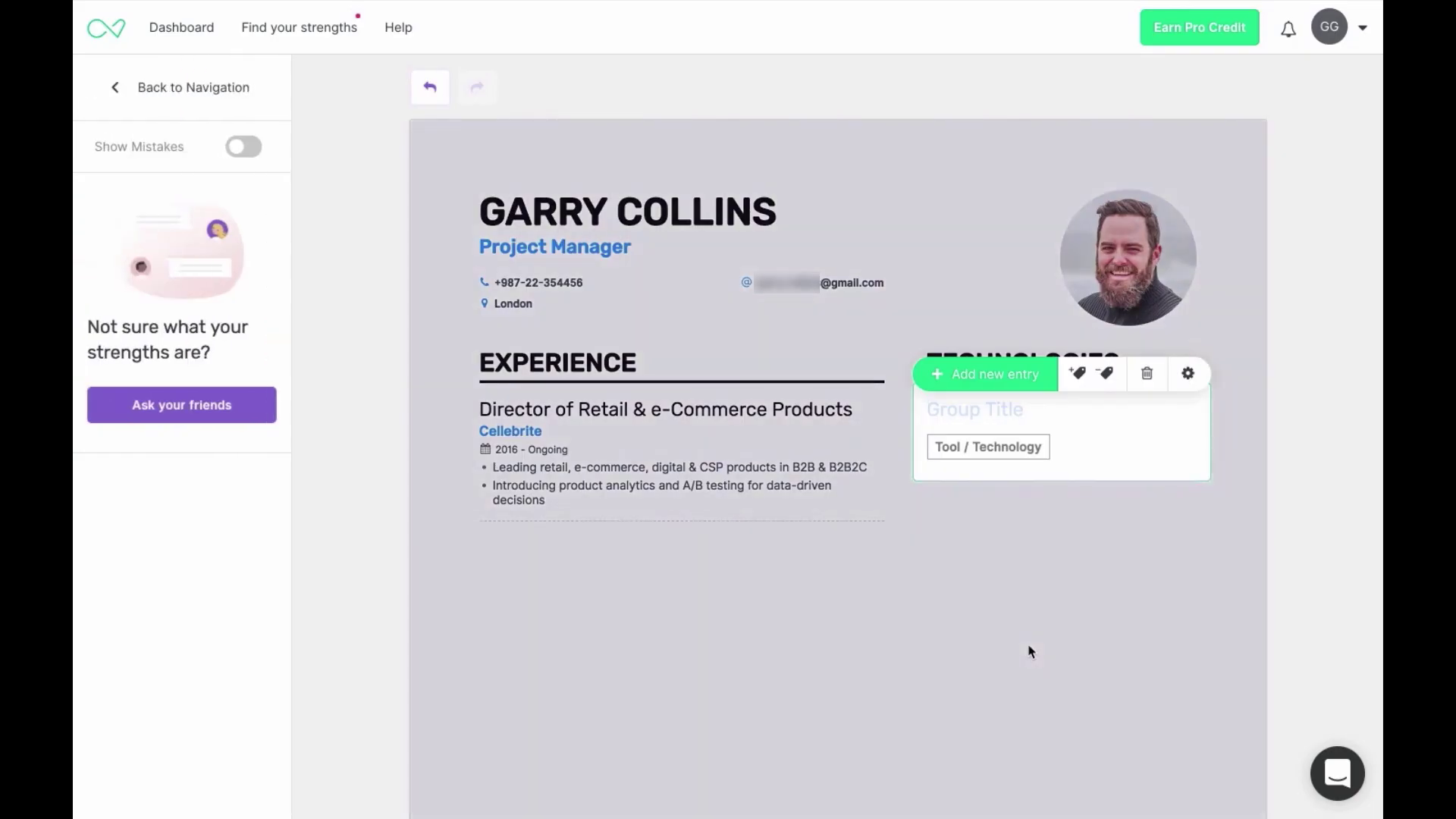
# - Add one more tool tag to the Technologies group and rename the section heading to Expertise
pyautogui.click(1078, 375)
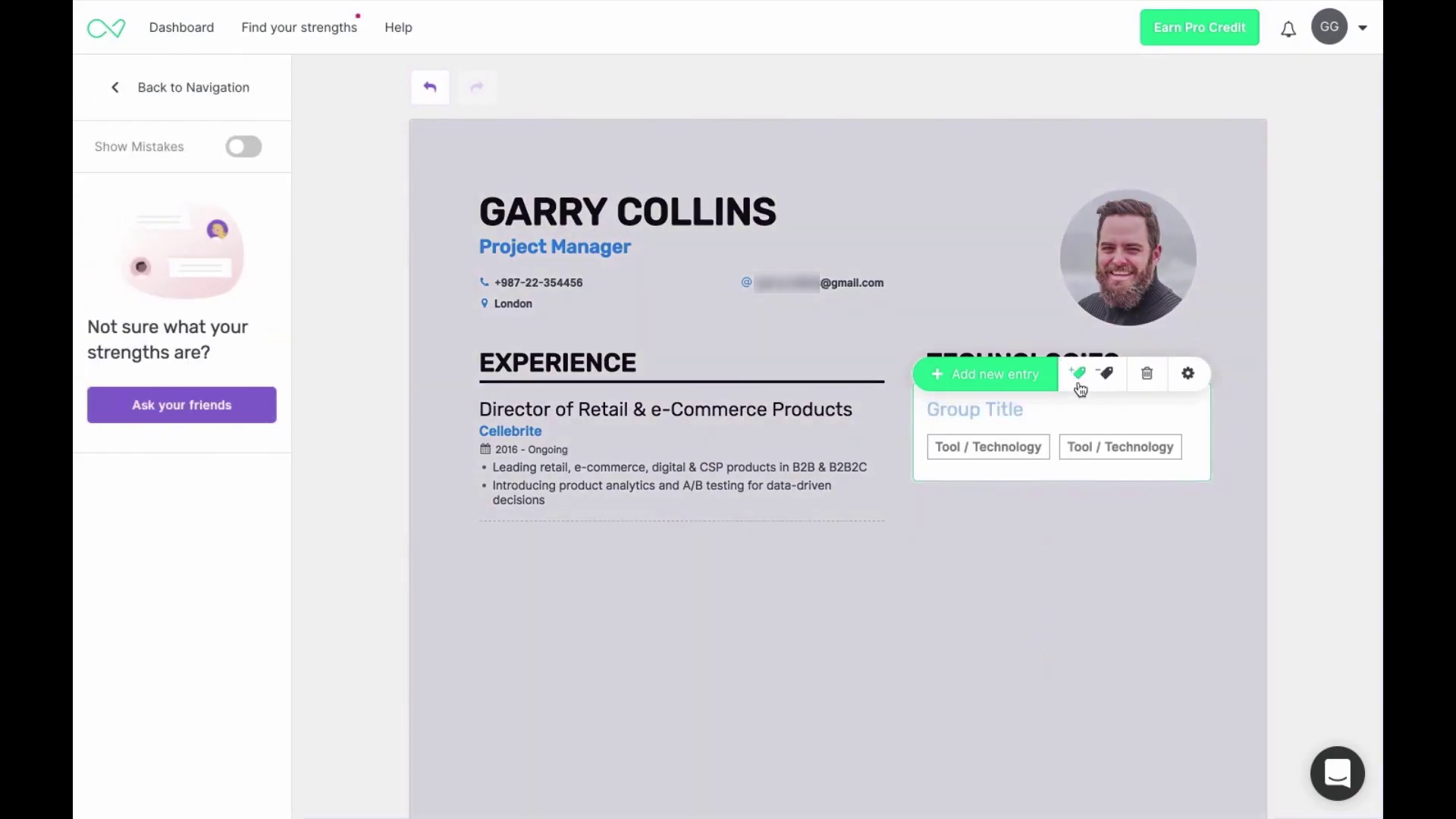
pyautogui.click(1077, 375)
pyautogui.click(1106, 376)
pyautogui.click(1070, 355)
pyautogui.write('Expertise')
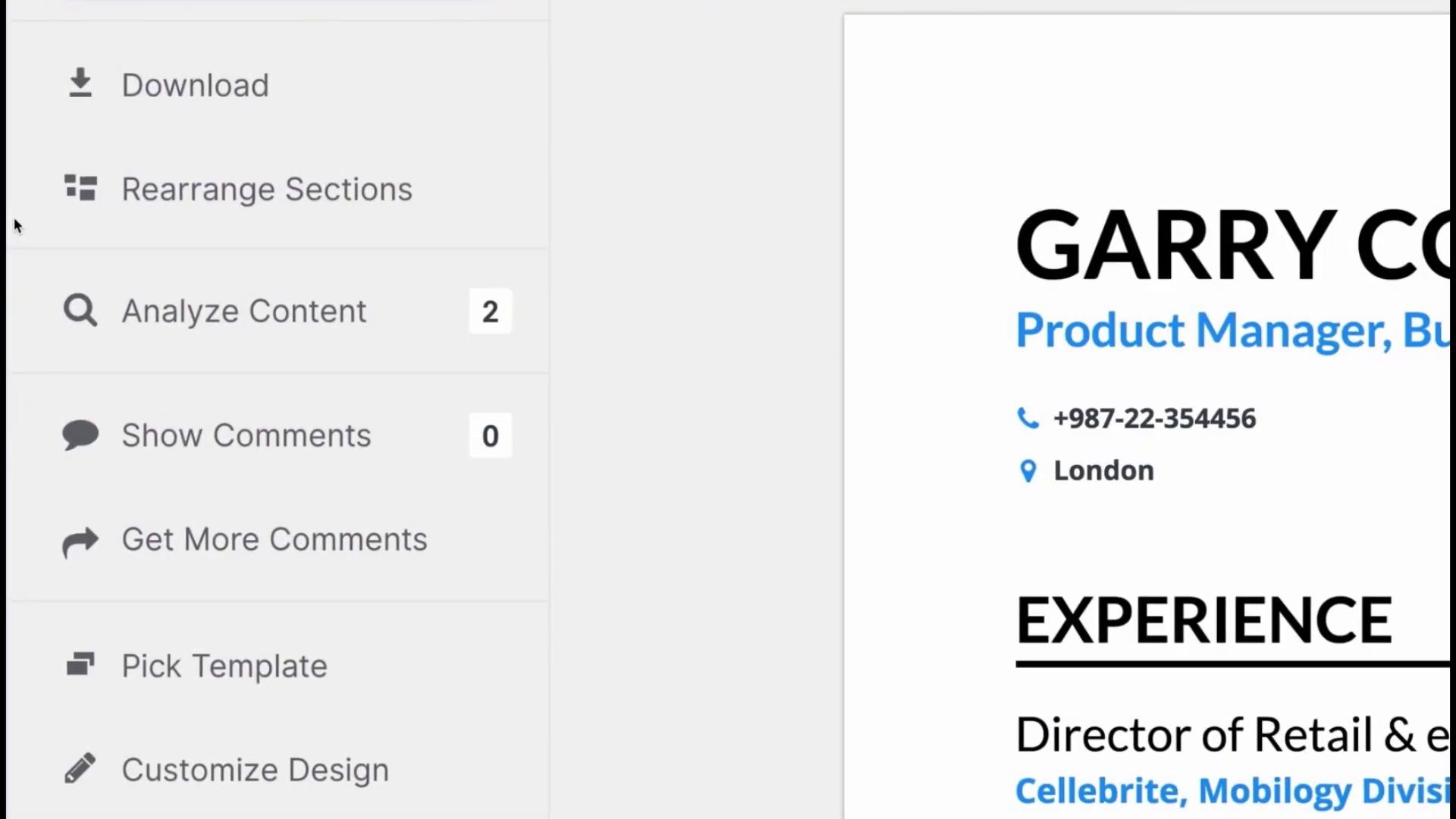
# - Rearrange the narrower column so Life Philosophy comes first and Most Proud Of sits above Languages
pyautogui.click(89, 215)
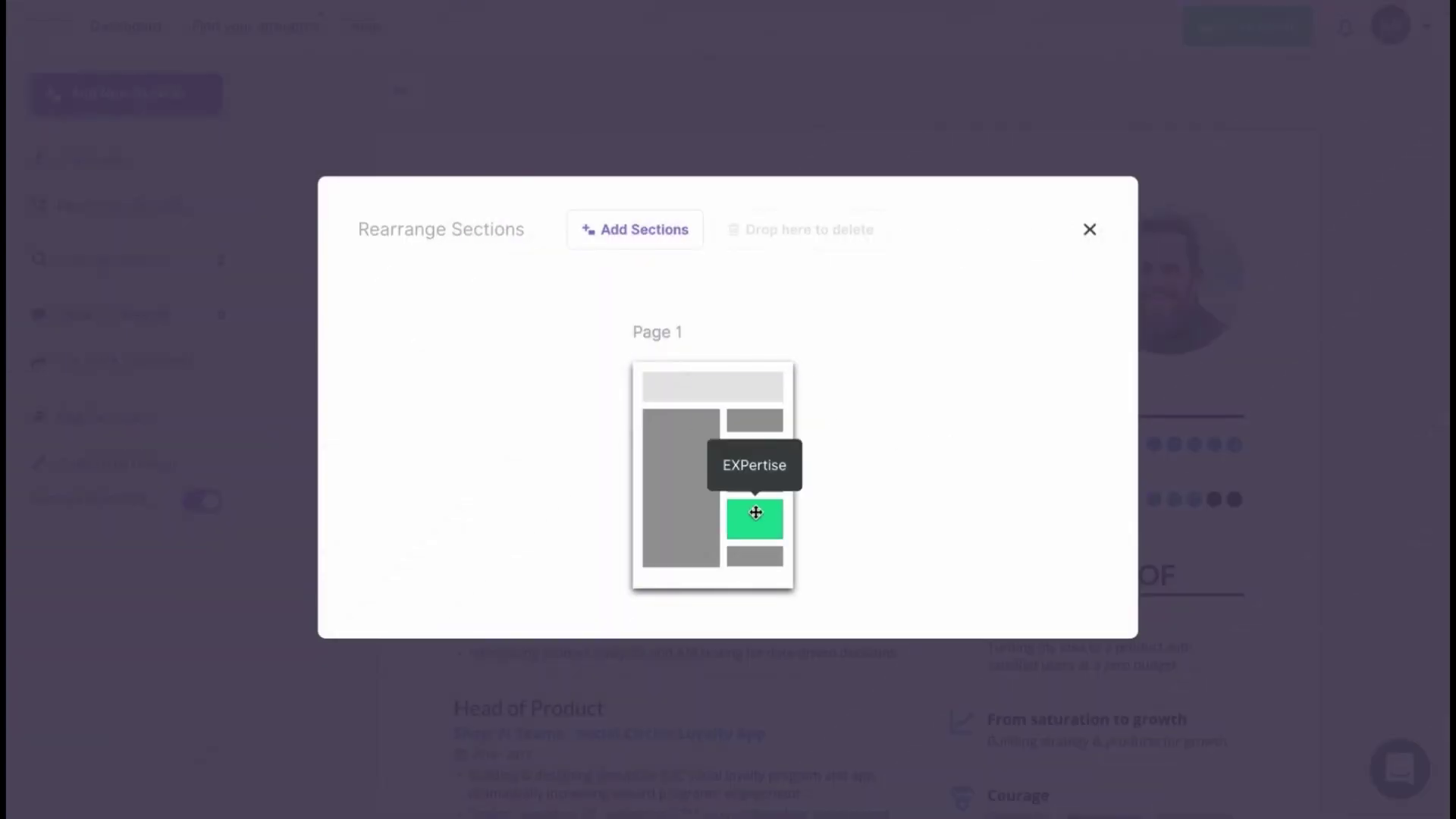
pyautogui.click(746, 556)
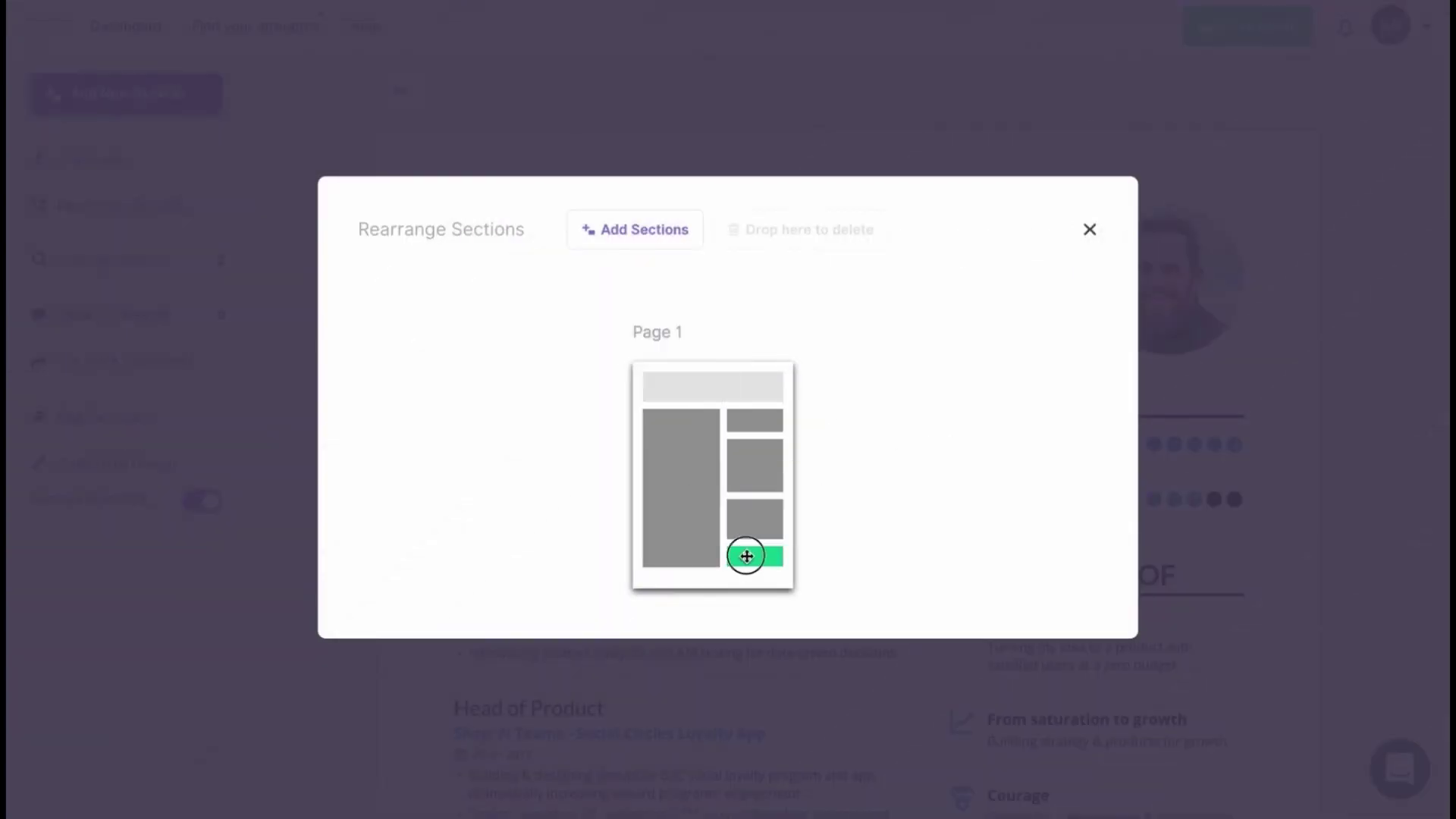
pyautogui.moveTo(746, 557); pyautogui.dragTo(747, 414)
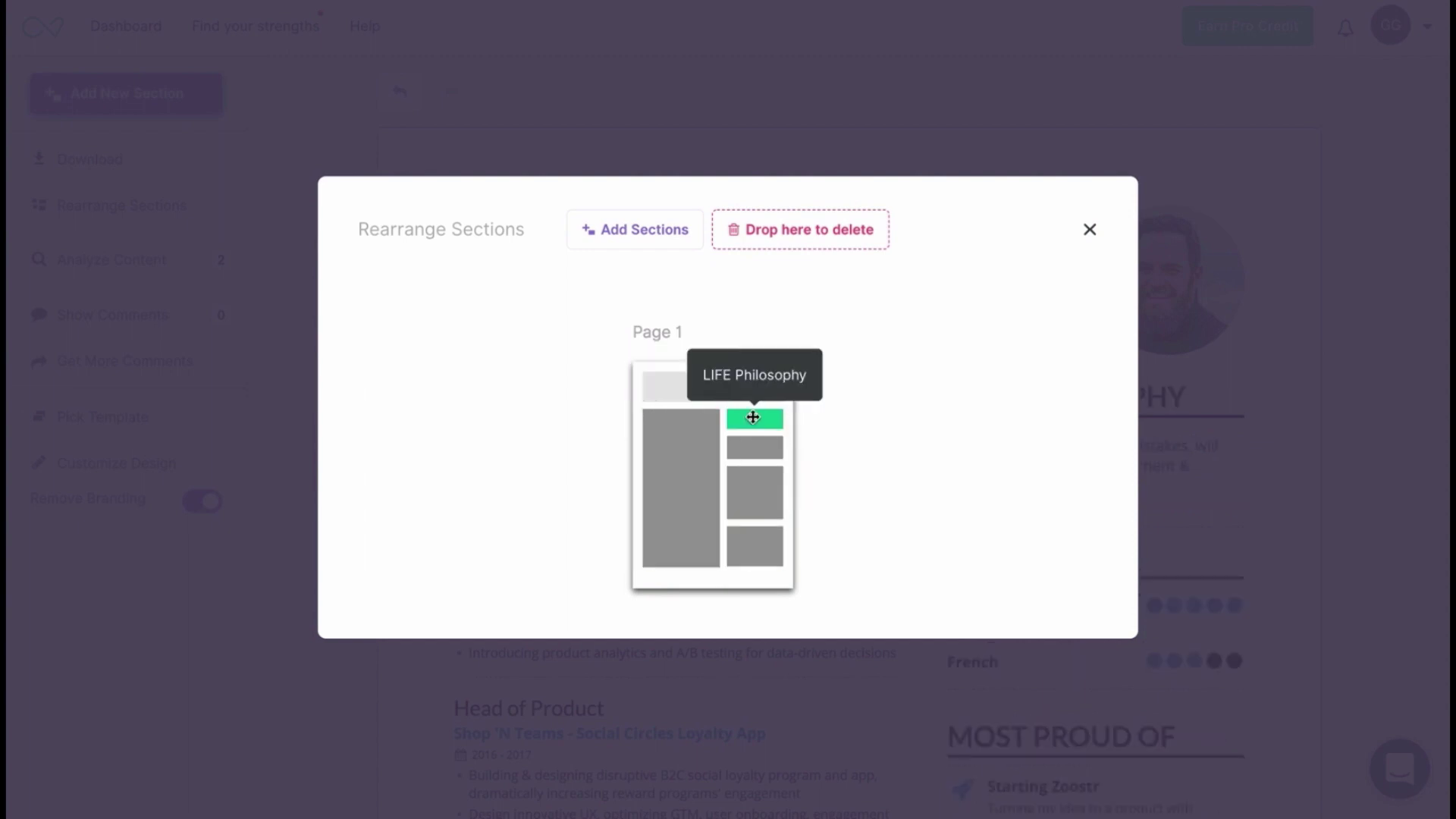
pyautogui.moveTo(755, 492); pyautogui.dragTo(759, 447)
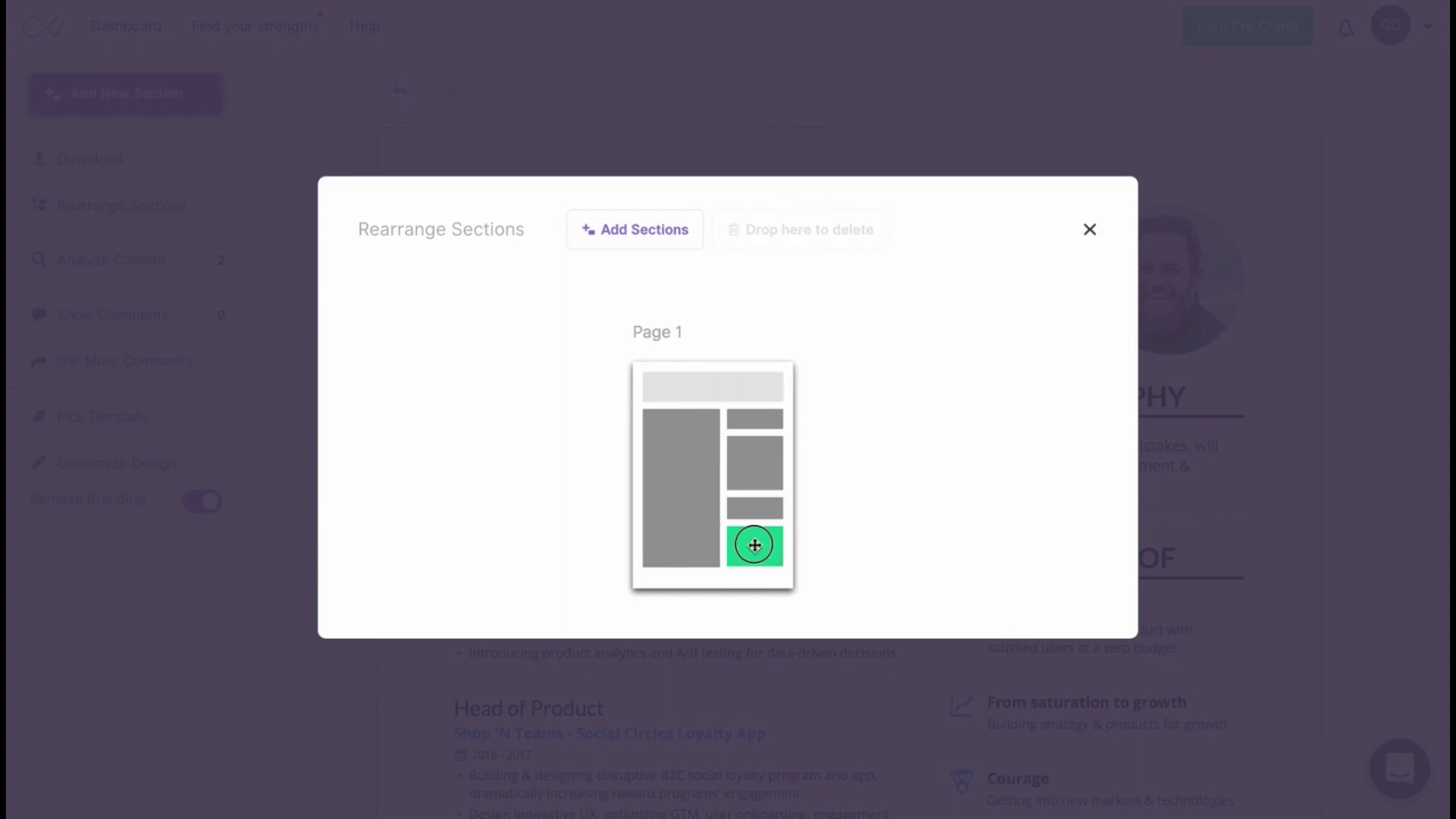
pyautogui.click(1088, 230)
pyautogui.scroll(-5, 1308, 570)
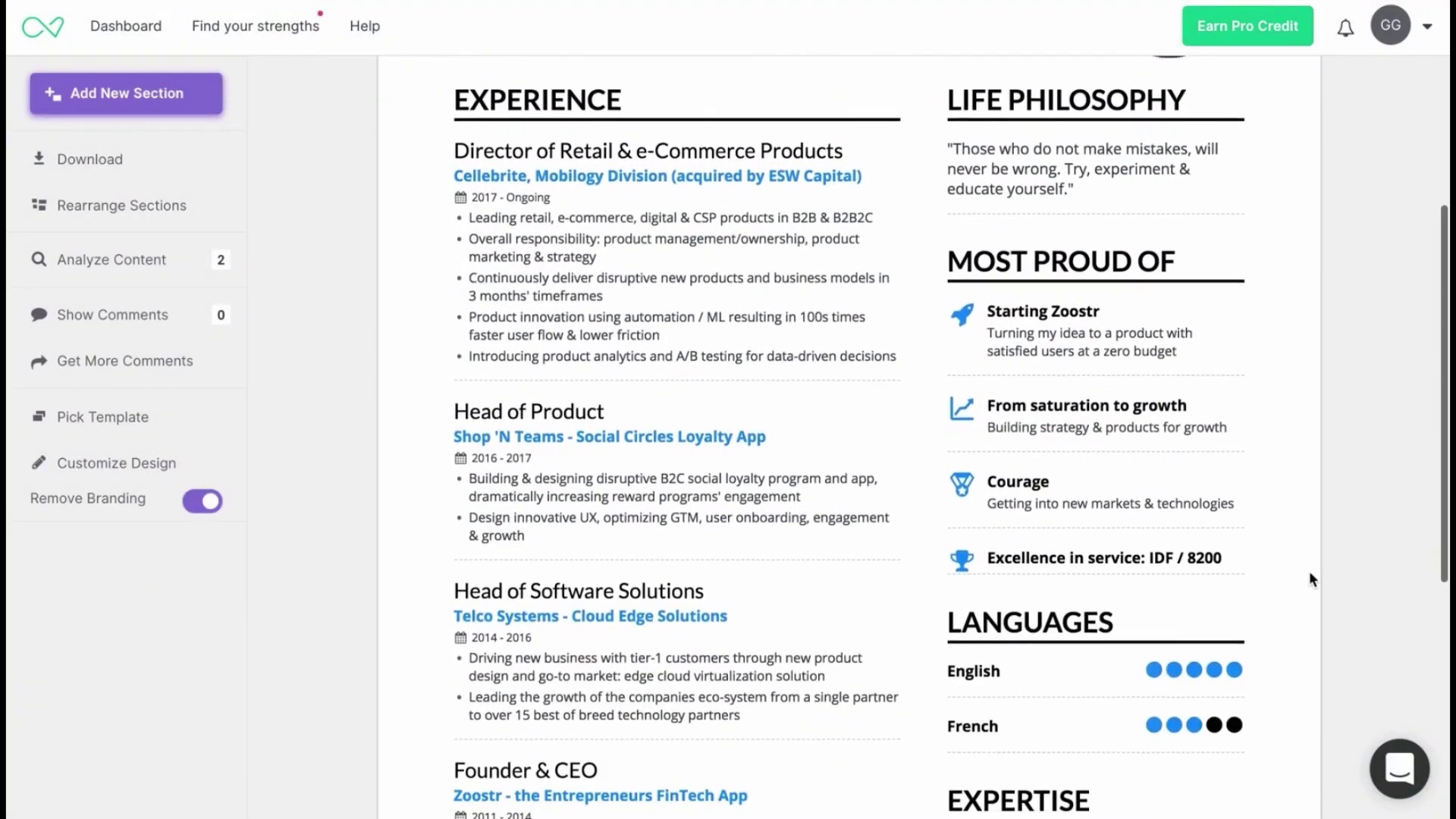
pyautogui.scroll(-2, 1311, 565)
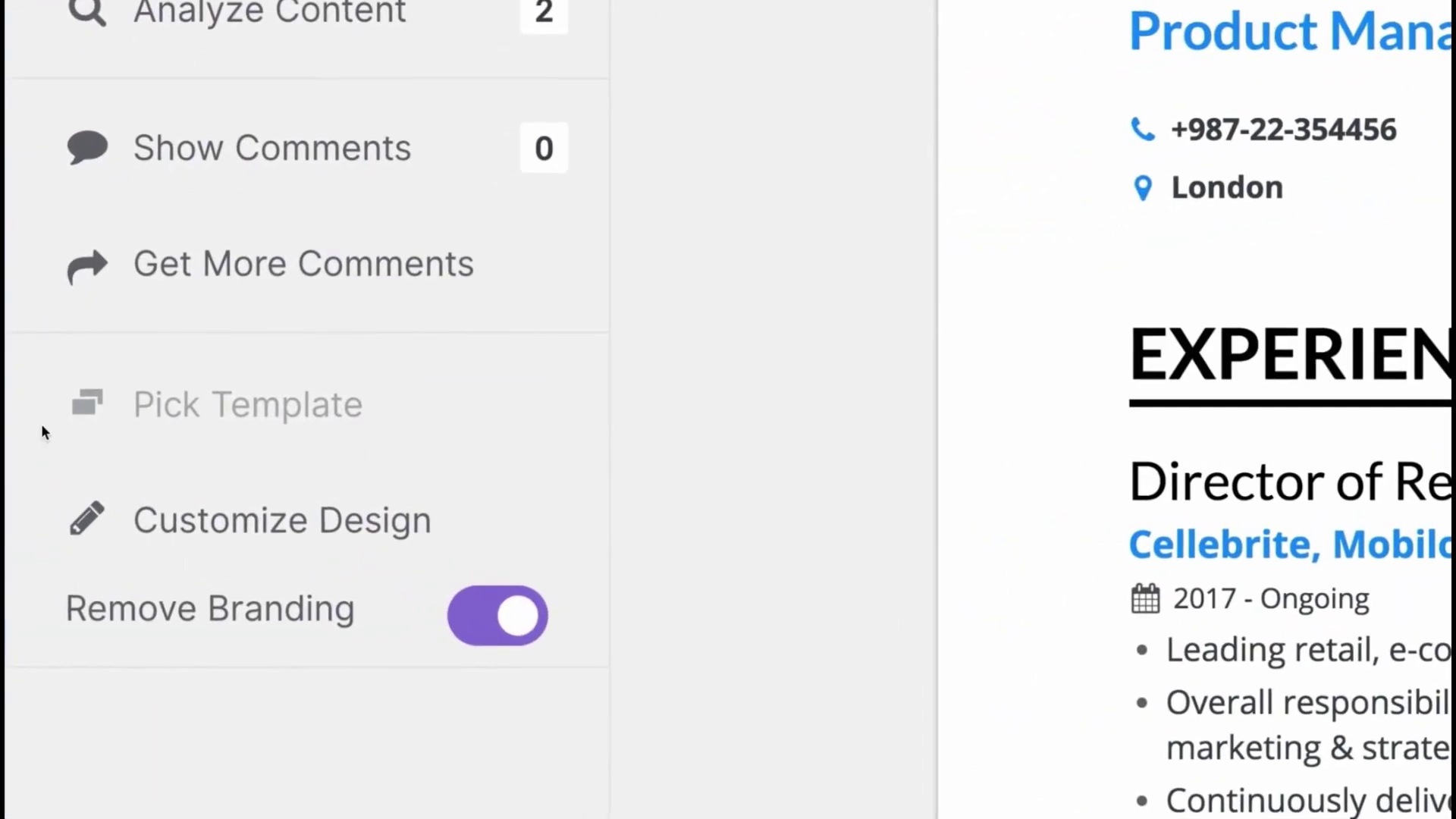
# - Try the Compact, Single column and Modern templates on the resume
pyautogui.click(169, 416)
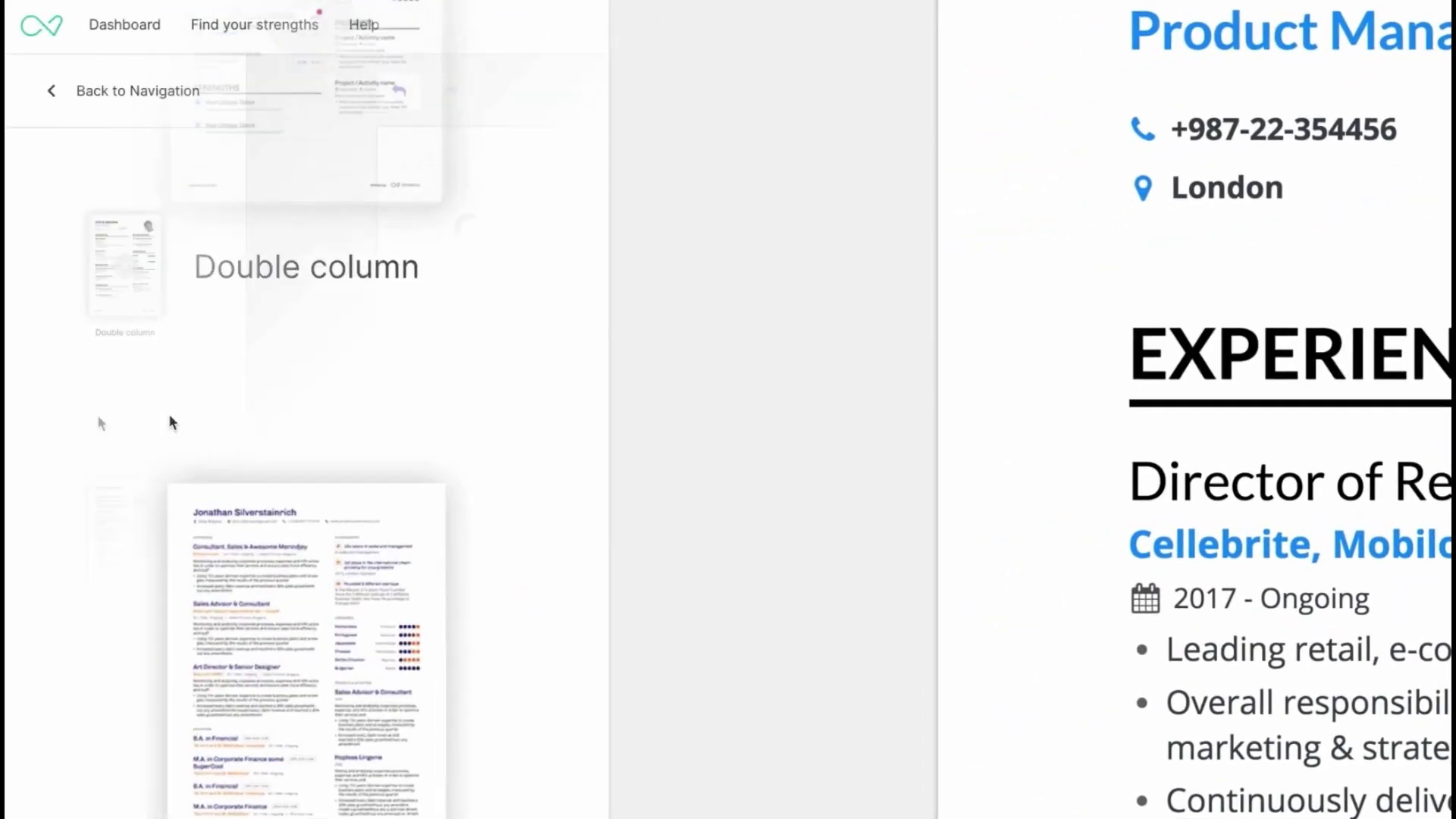
pyautogui.scroll(-1, 97, 414)
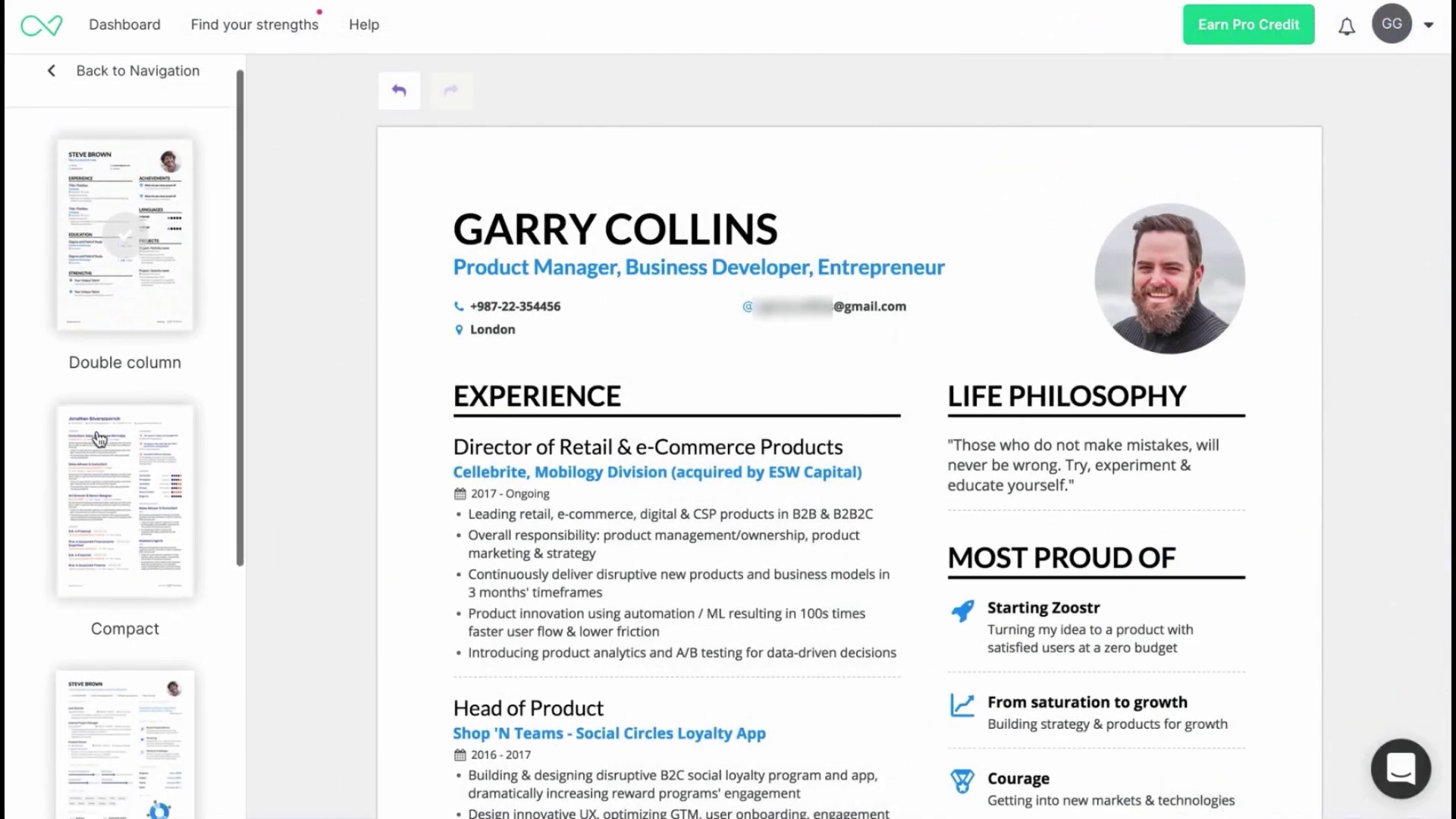
pyautogui.click(103, 453)
pyautogui.scroll(-4, 104, 454)
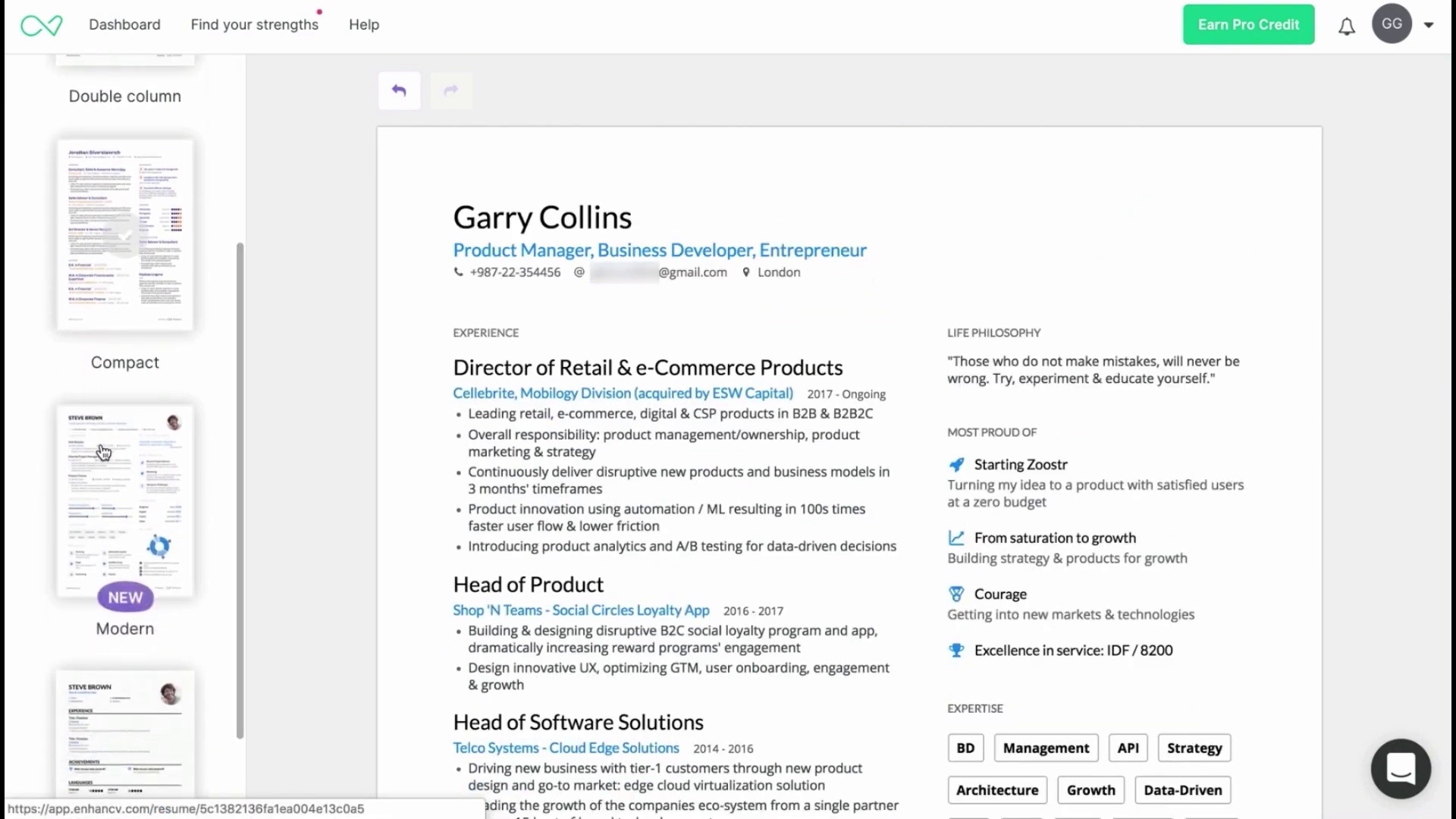
pyautogui.click(104, 453)
pyautogui.scroll(-2, 103, 454)
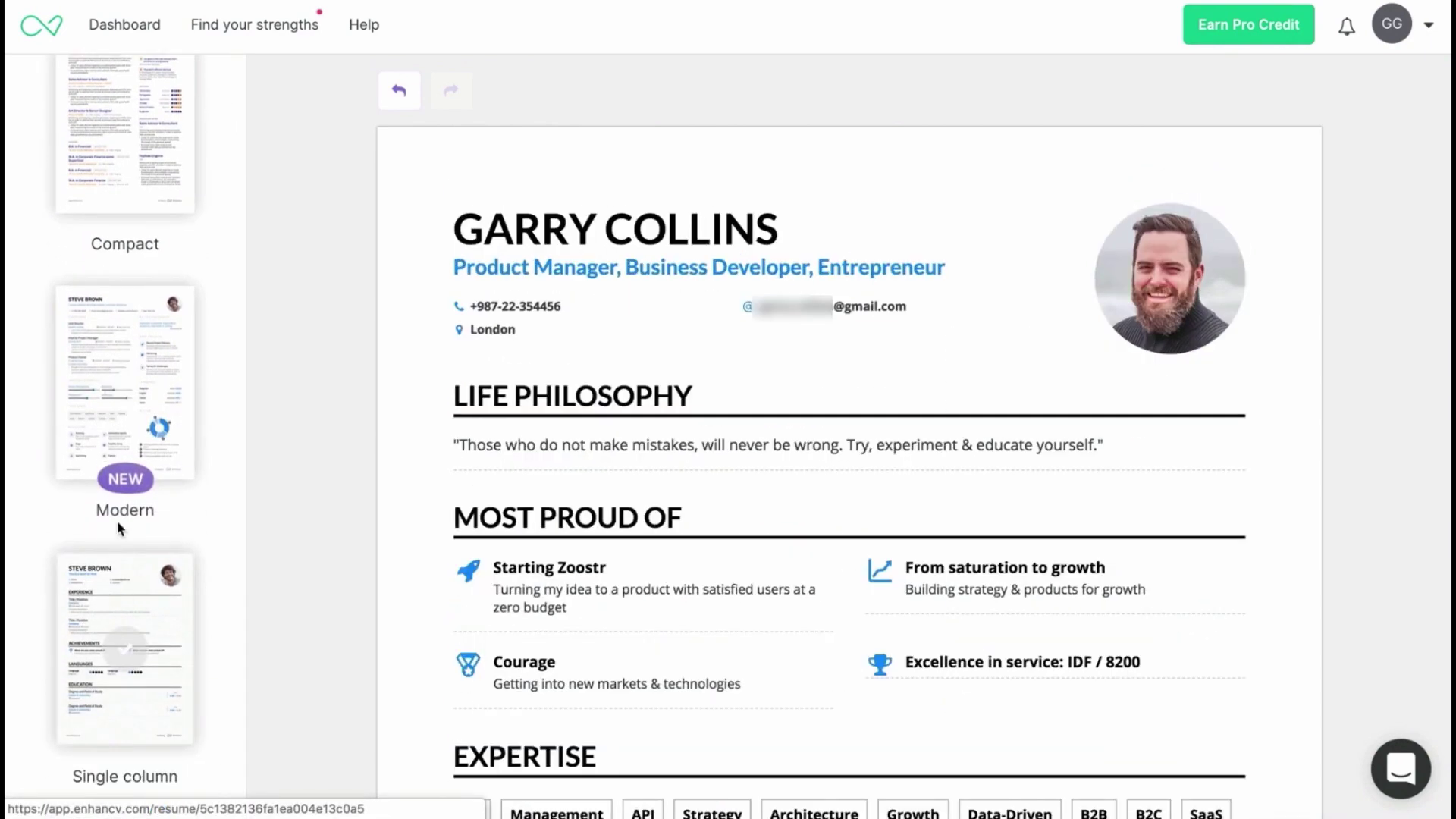
pyautogui.scroll(6, 133, 423)
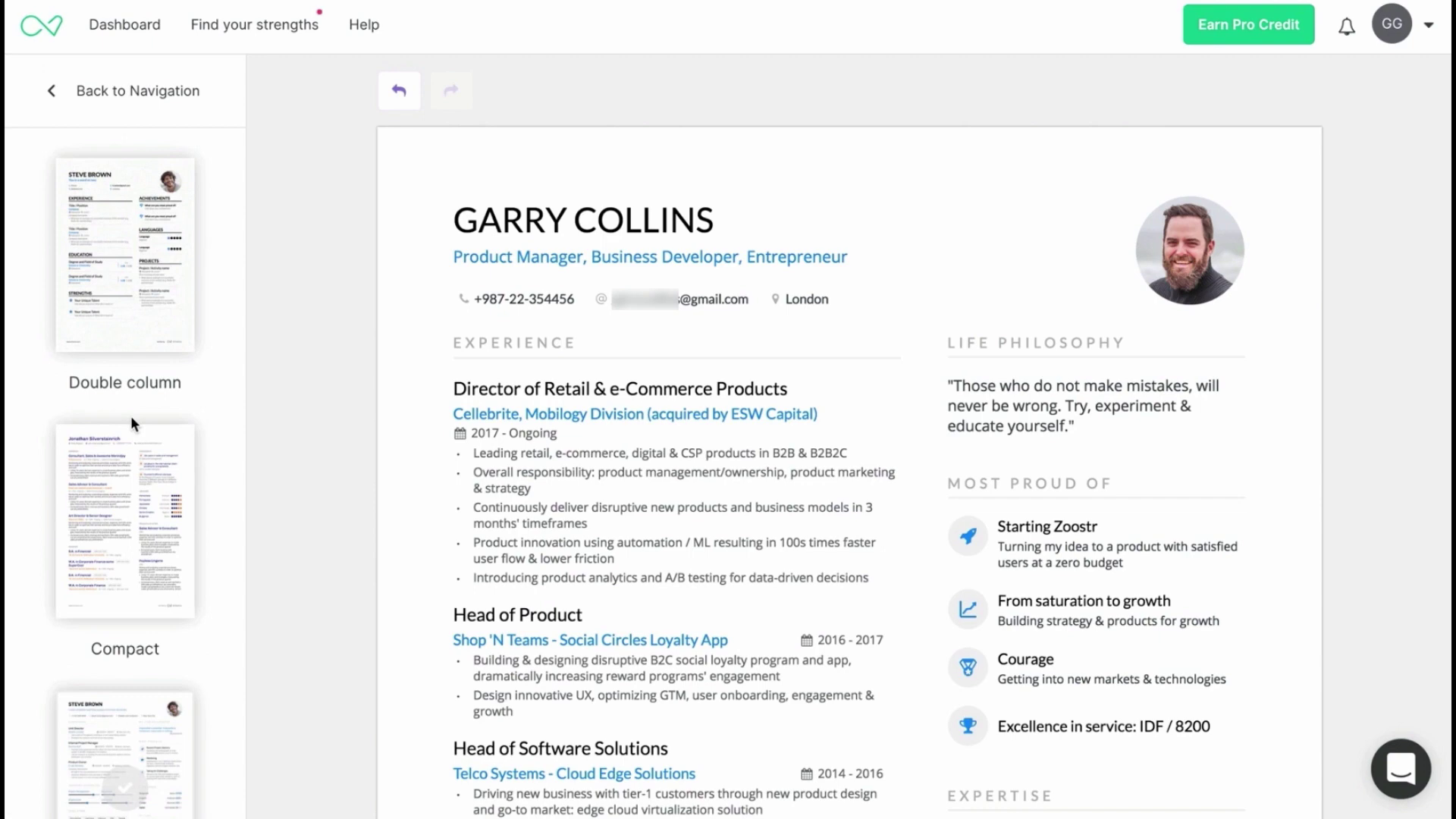
pyautogui.click(274, 399)
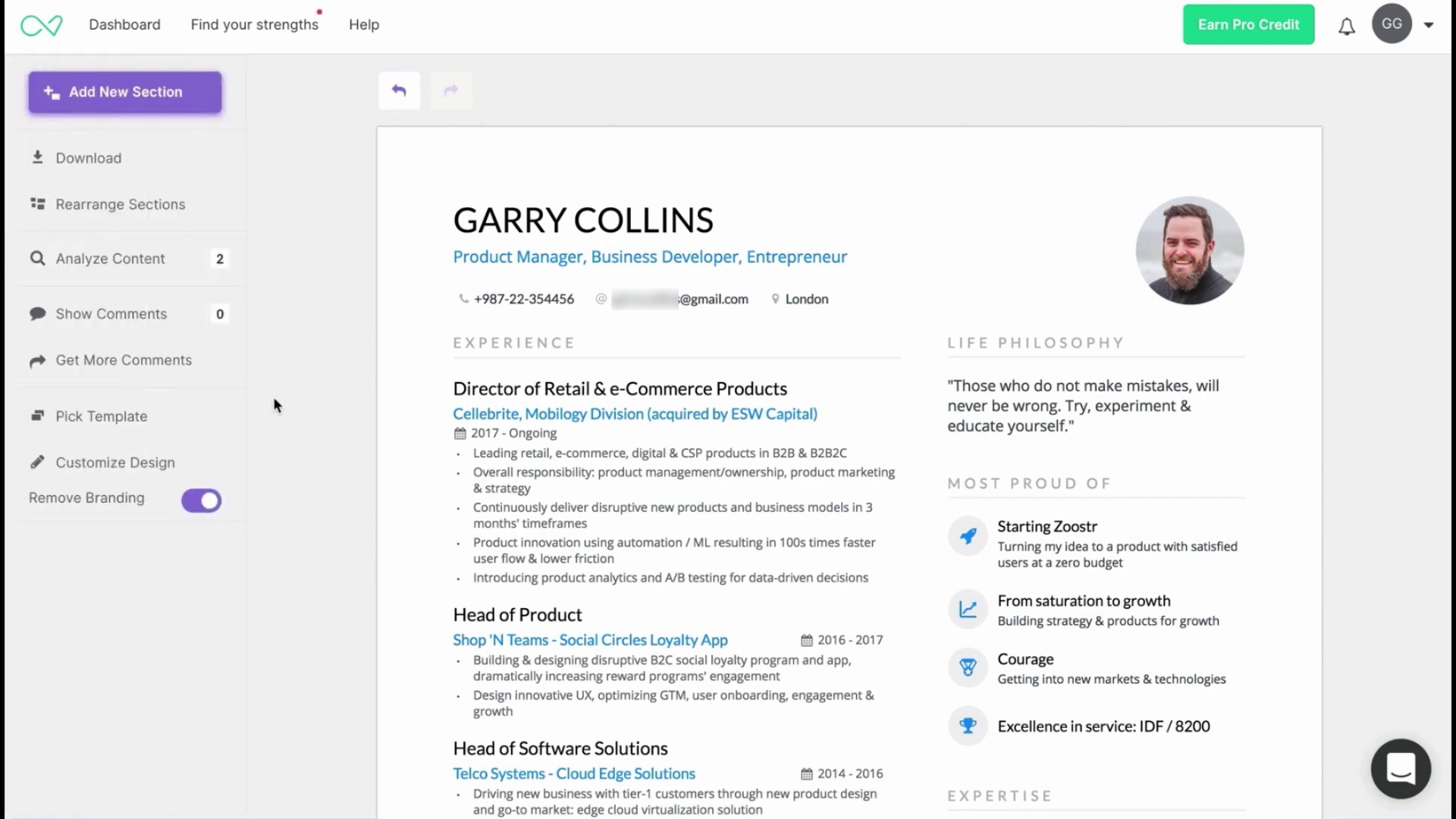
# - Set the resume's font to Chivo after trying Rubik, Lato, Raleway and Exo 2
pyautogui.click(169, 462)
pyautogui.click(151, 359)
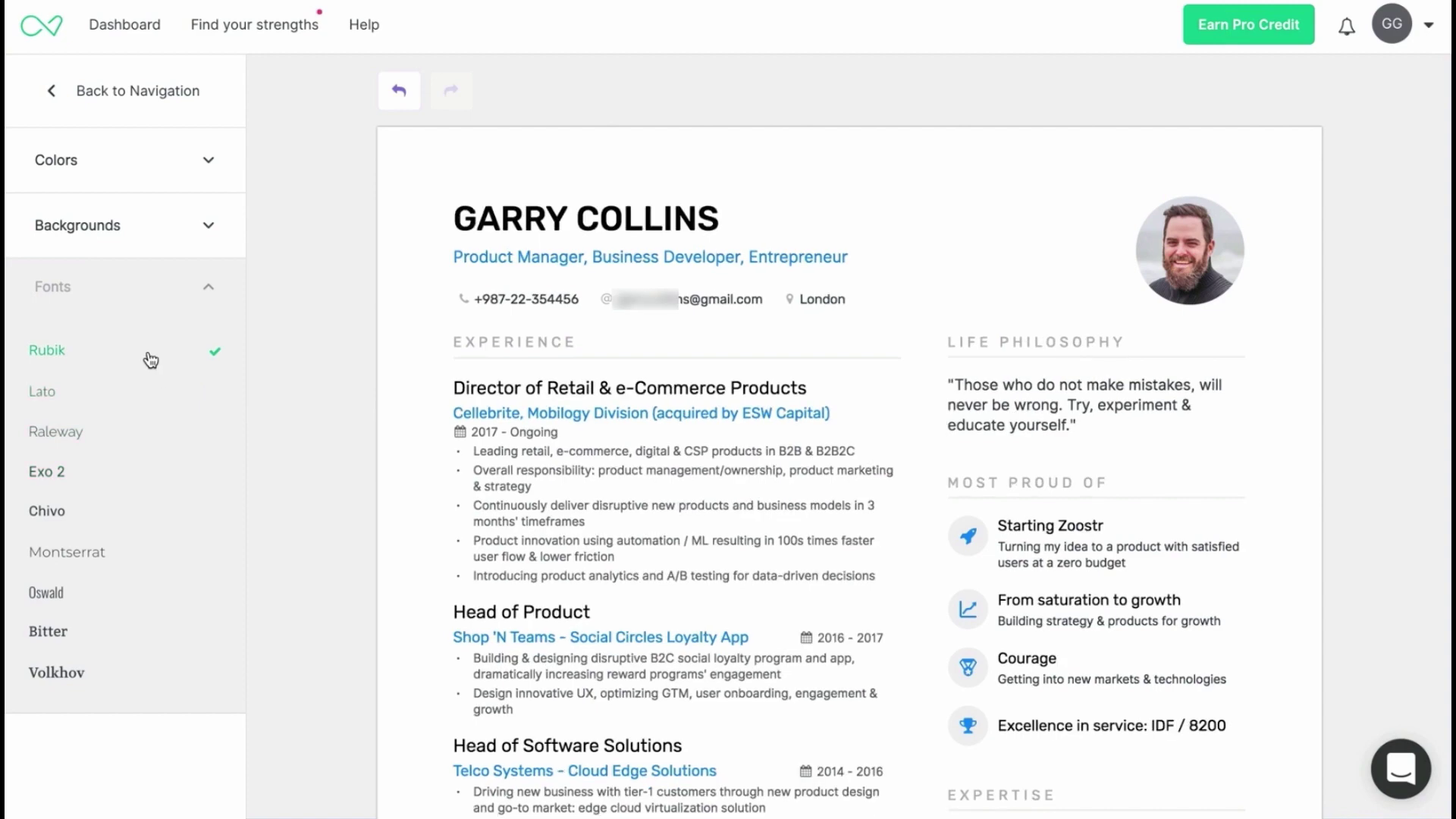
pyautogui.click(125, 395)
pyautogui.click(103, 445)
pyautogui.click(89, 474)
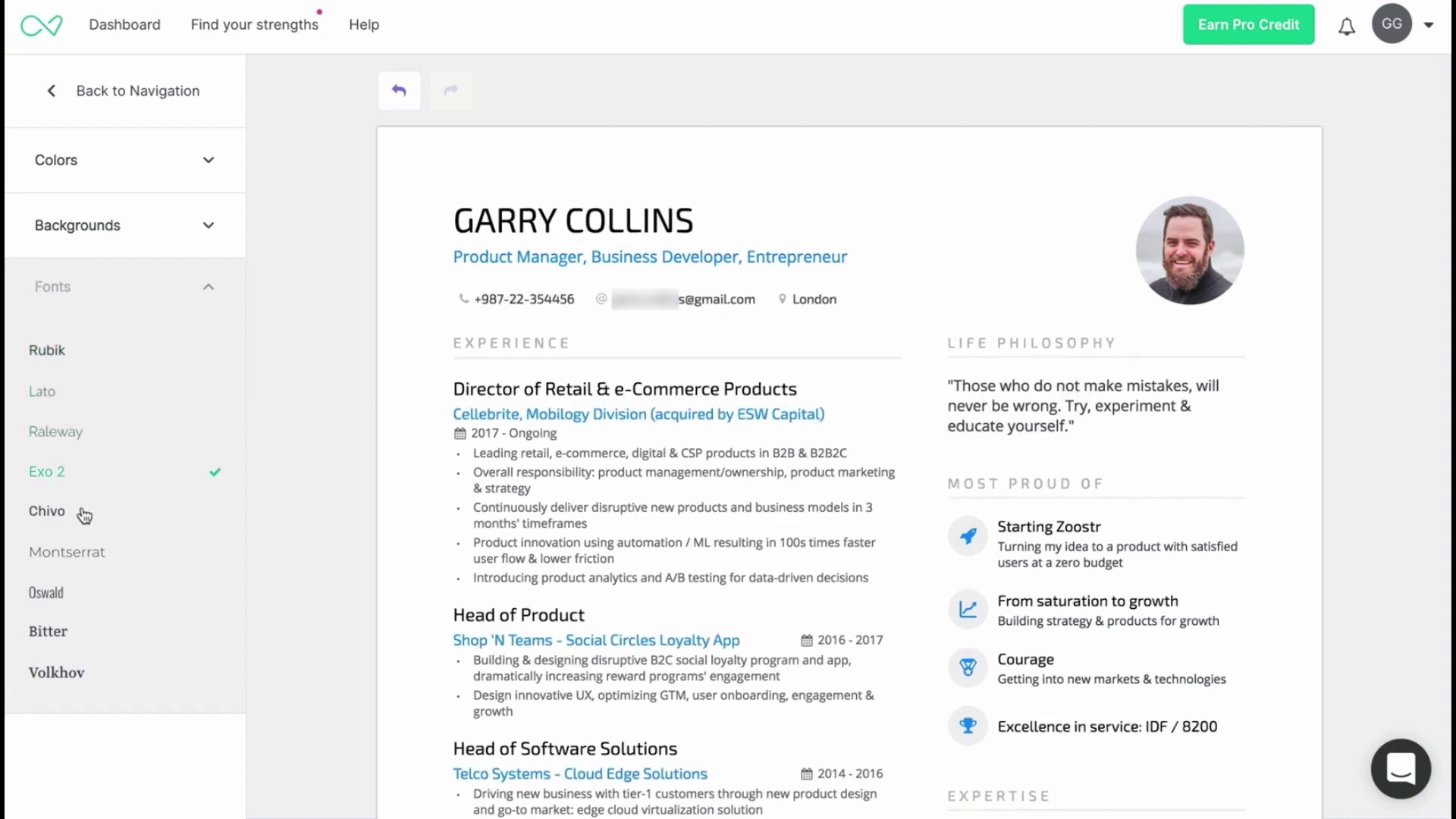
pyautogui.click(83, 515)
# - Try the hexagon background and its neighbour, and apply the wavy-line background to the resume
pyautogui.click(126, 244)
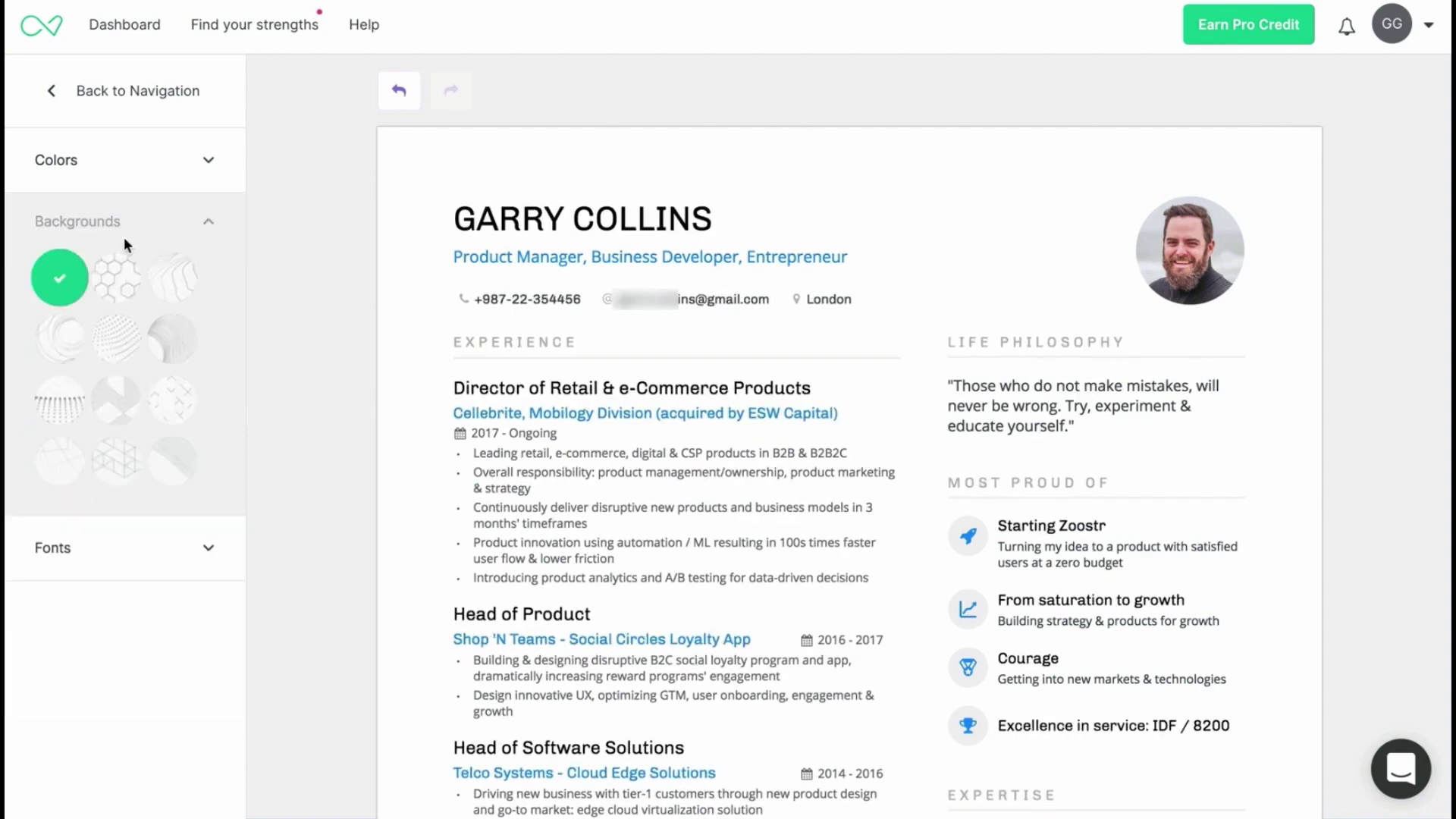
pyautogui.click(117, 277)
pyautogui.click(169, 292)
pyautogui.click(166, 345)
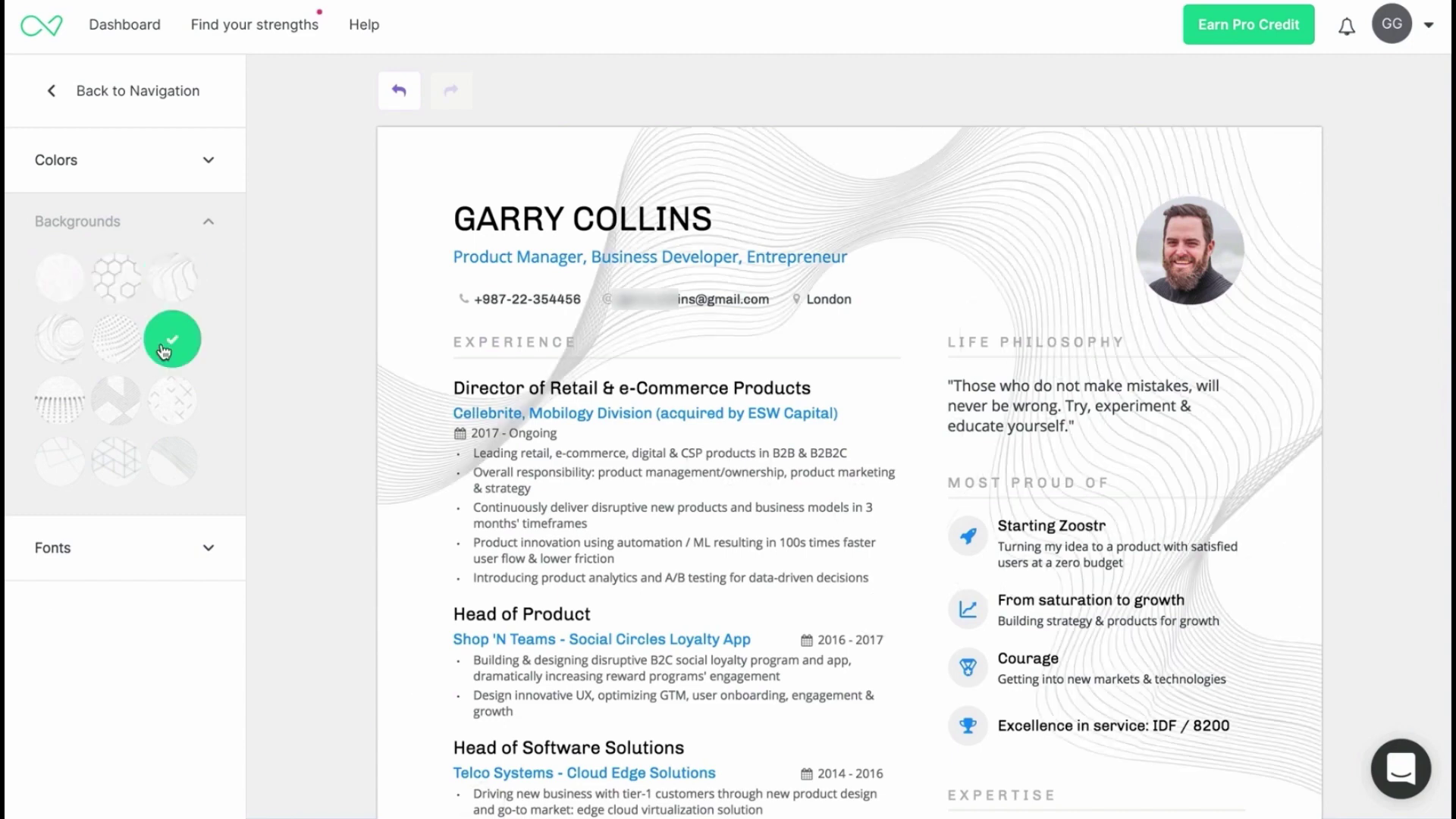
# - Try the teal and green colour schemes, and apply the navy and cyan one to the resume
pyautogui.click(164, 187)
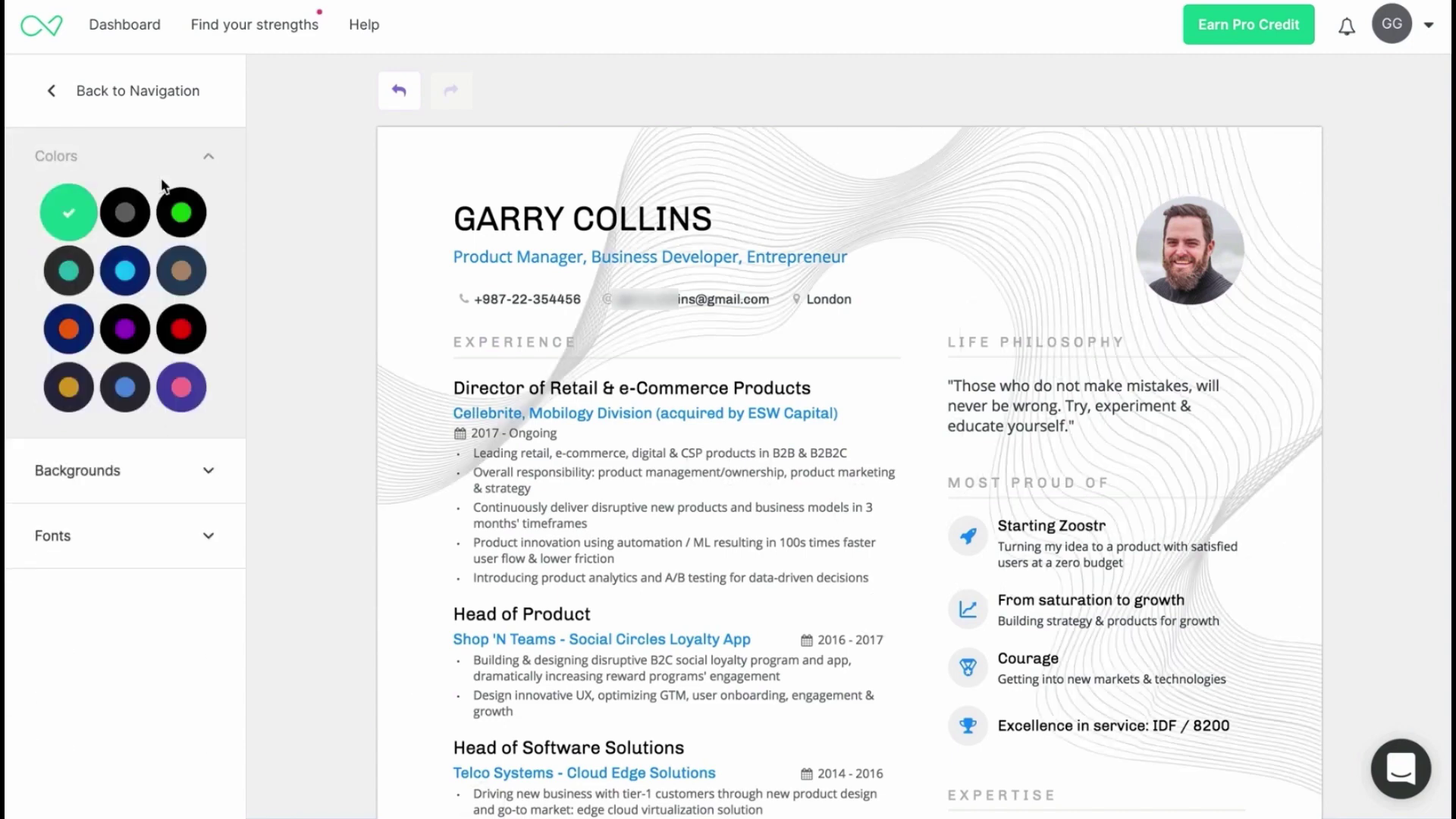
pyautogui.click(76, 282)
pyautogui.click(126, 286)
pyautogui.click(184, 232)
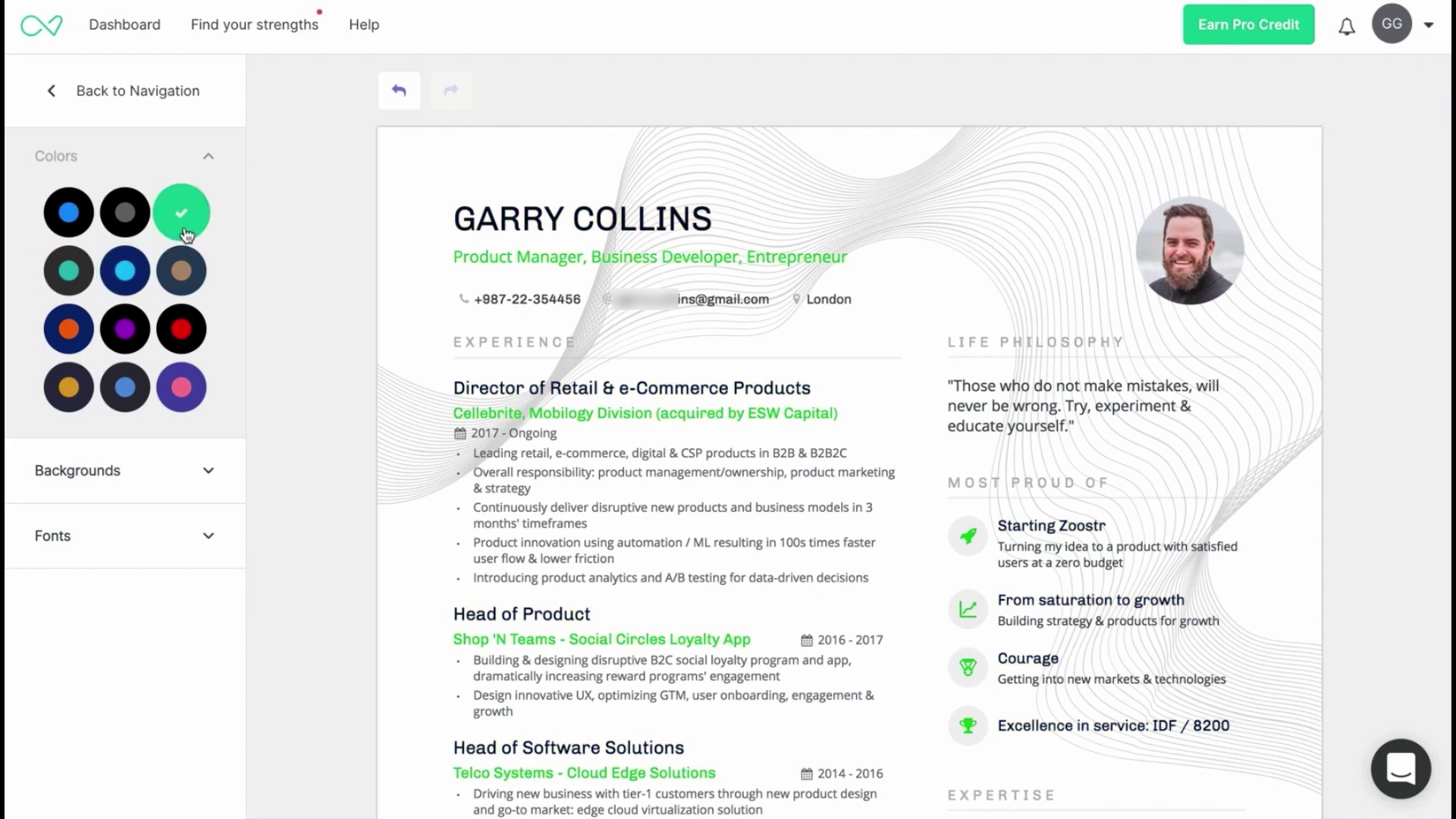
pyautogui.click(138, 286)
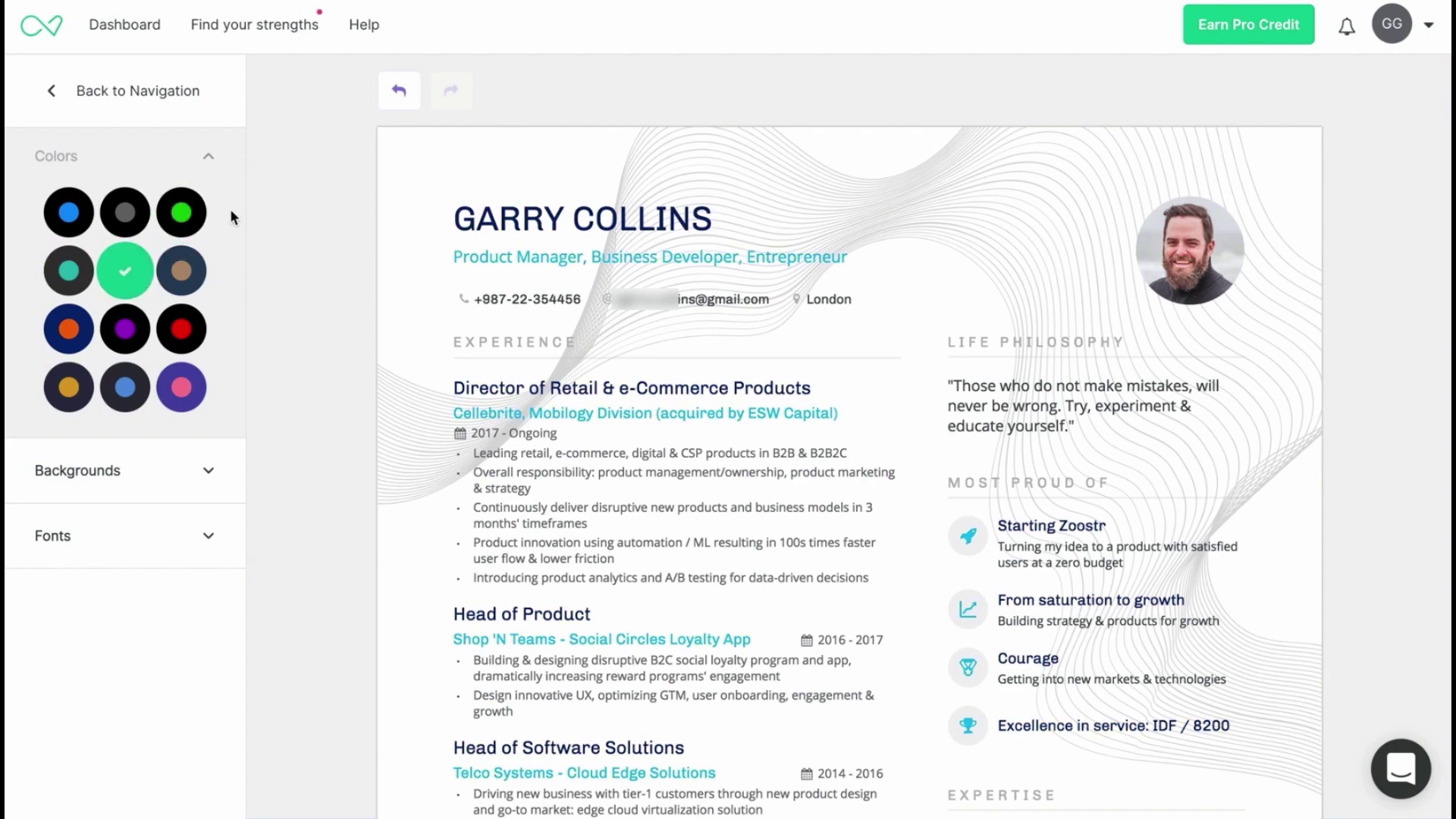
pyautogui.click(211, 162)
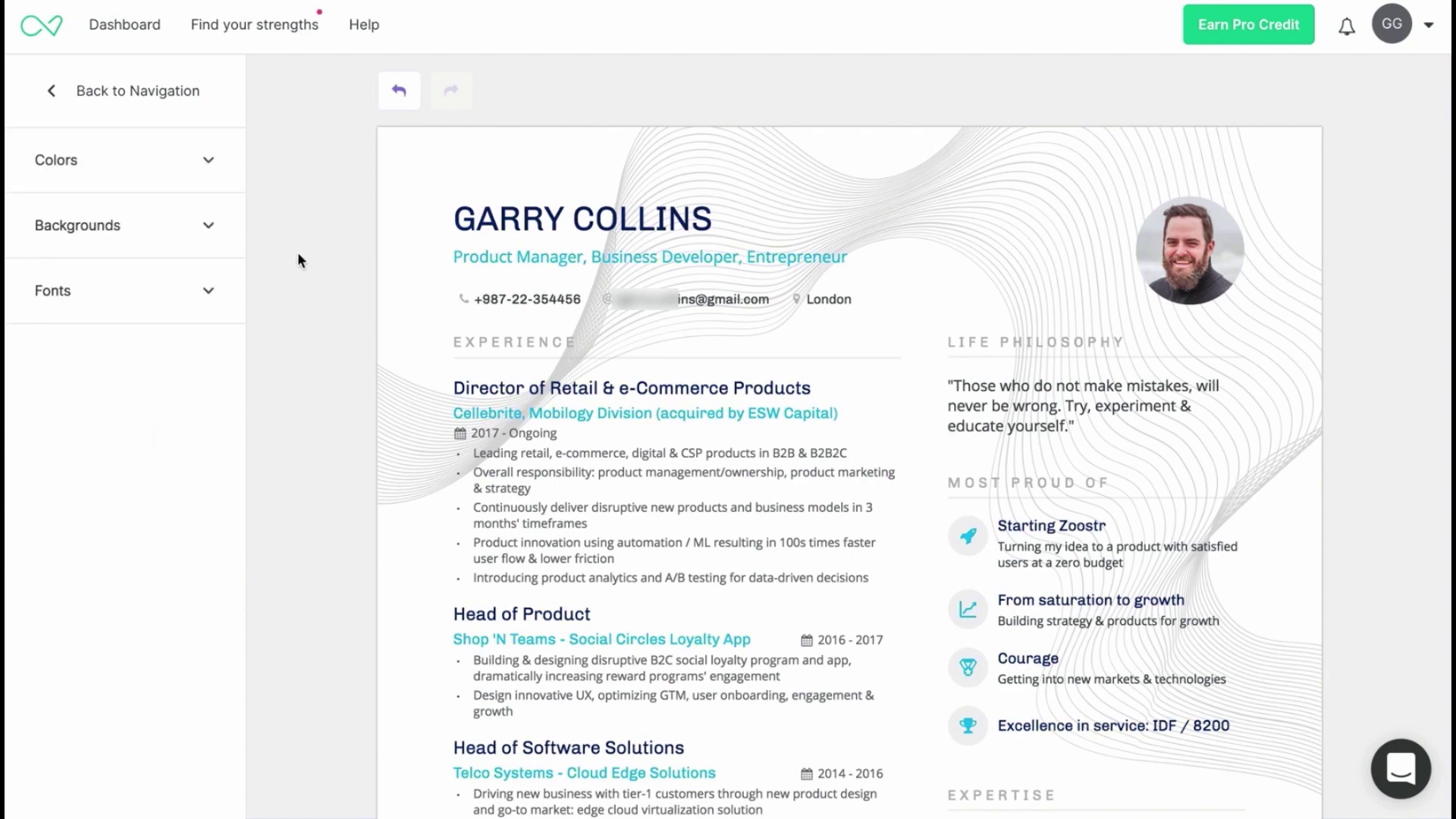
pyautogui.click(182, 91)
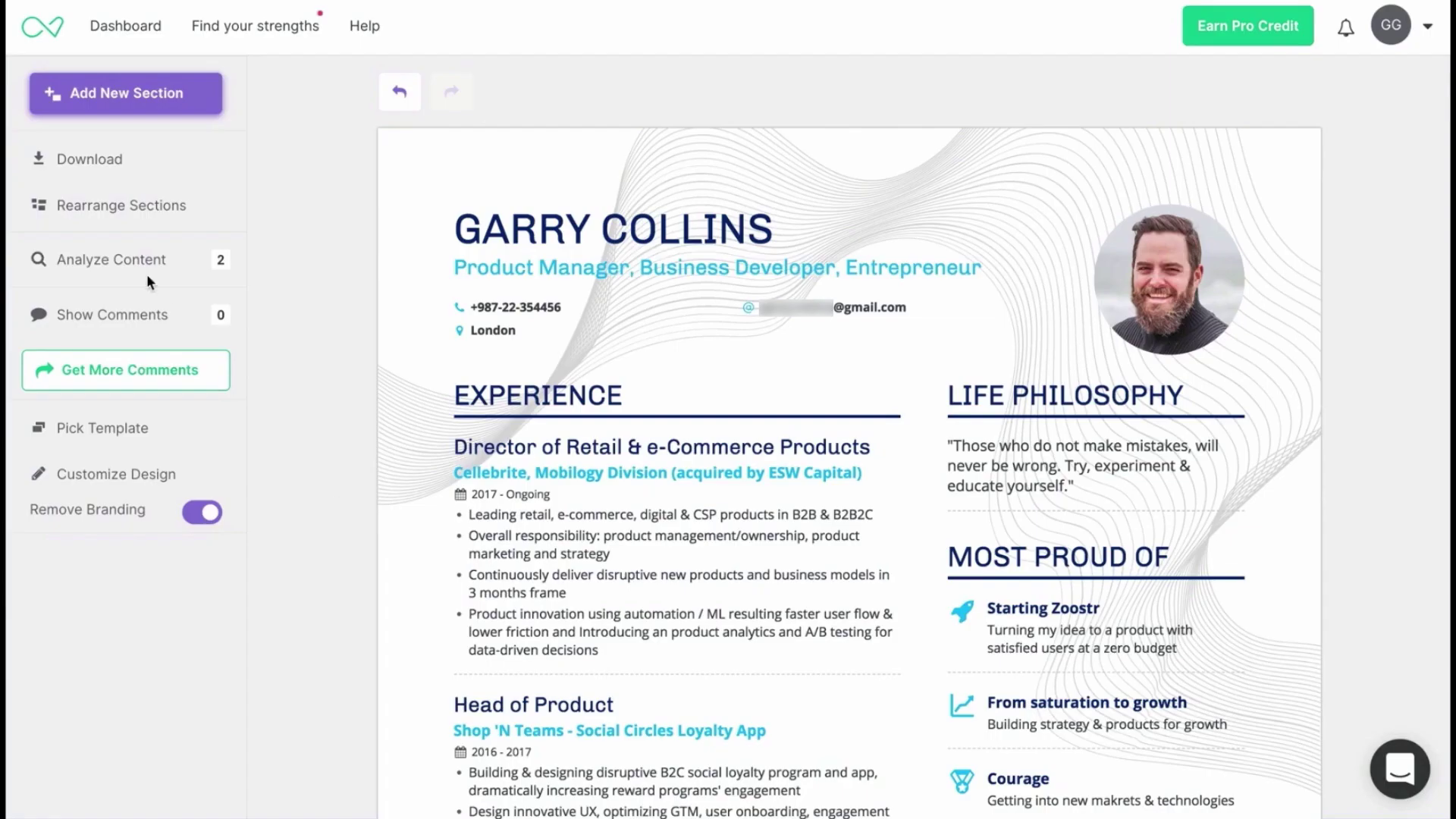
# - Analyze the resume's content and correct the flagged article in "an product" in the Cellebrite entry
pyautogui.click(141, 271)
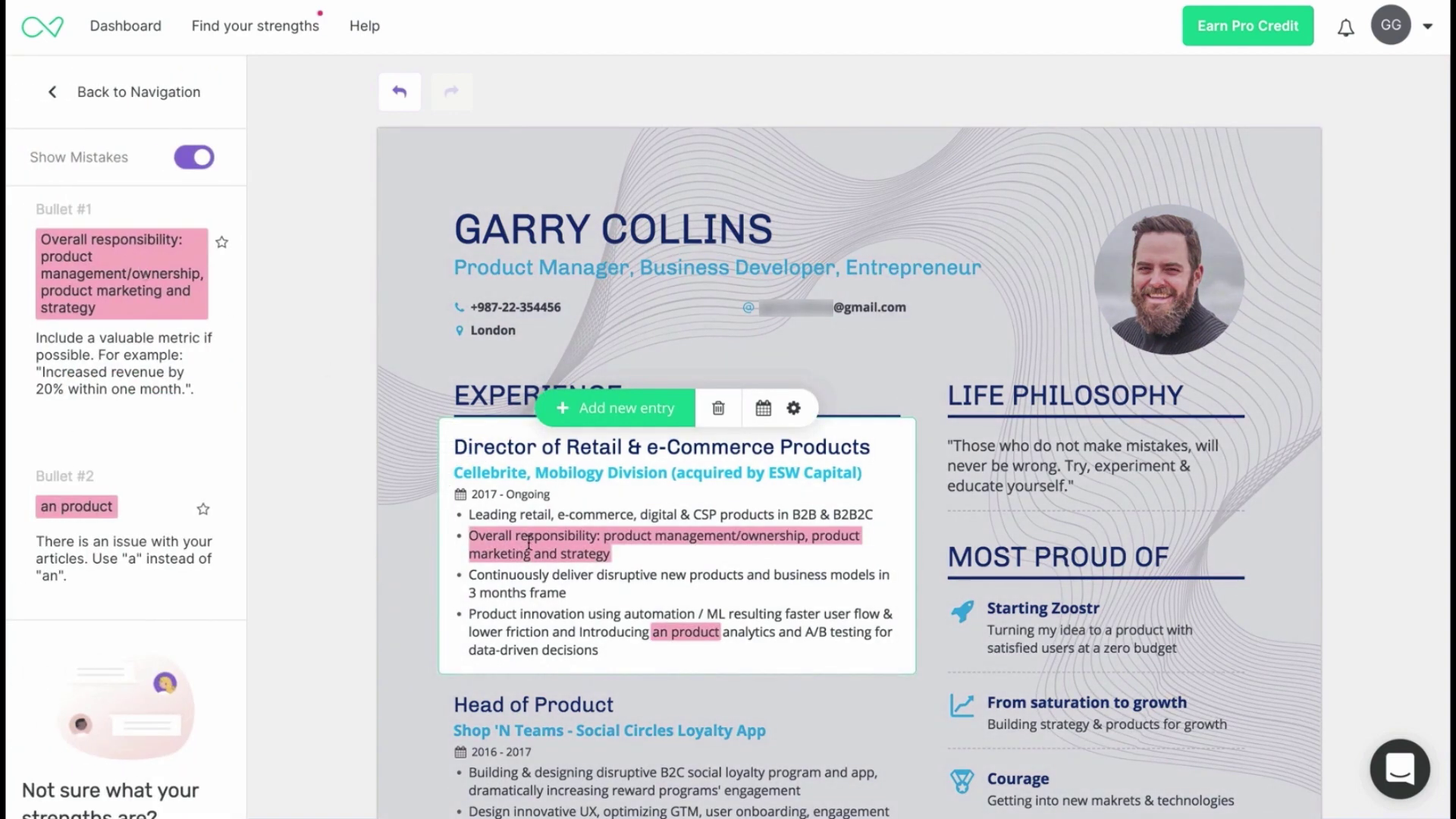
pyautogui.click(705, 631)
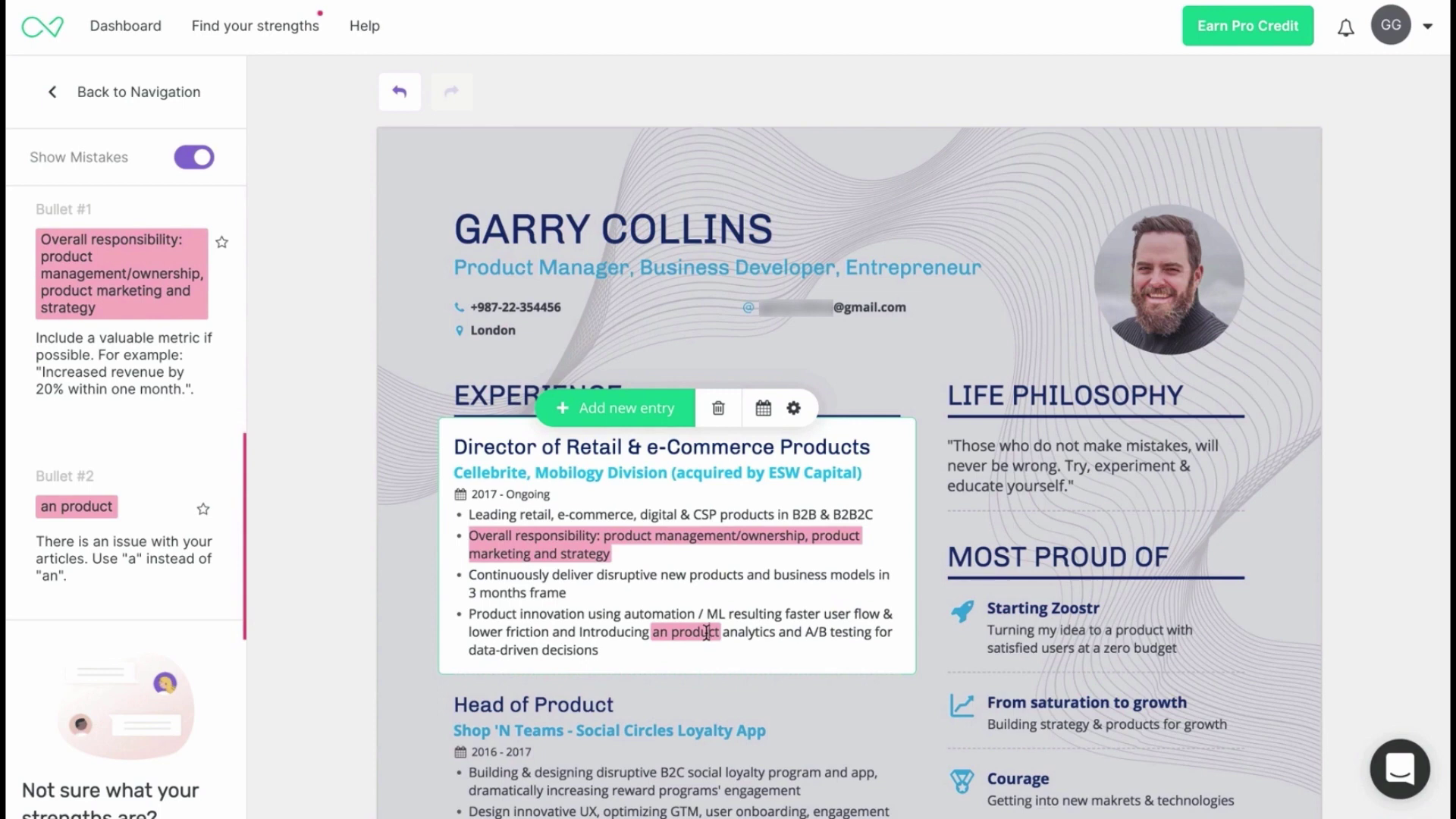
pyautogui.press('BackSpace')
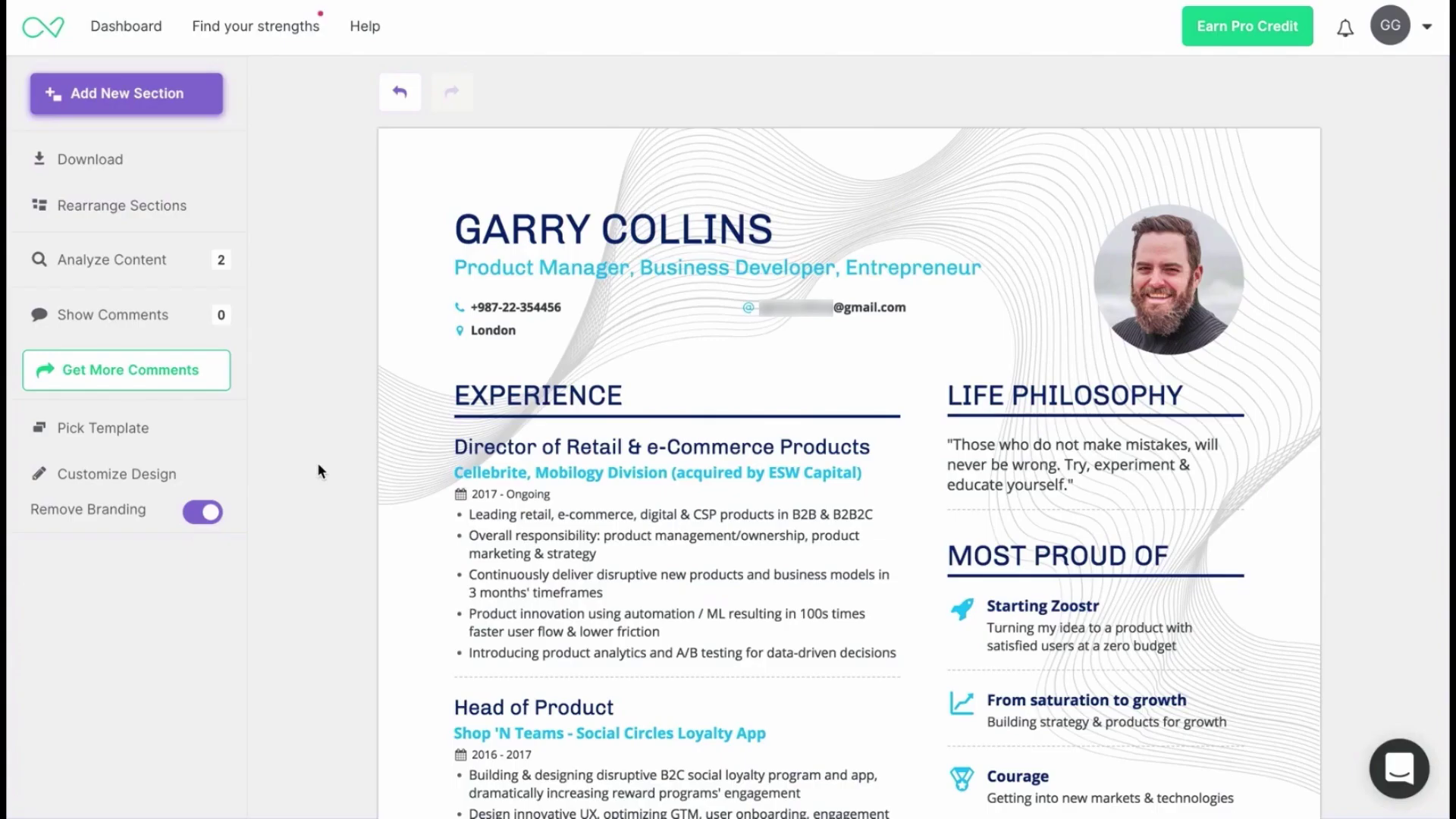
# - Enable sharing for comments from friends and copy the resume's link
pyautogui.click(213, 380)
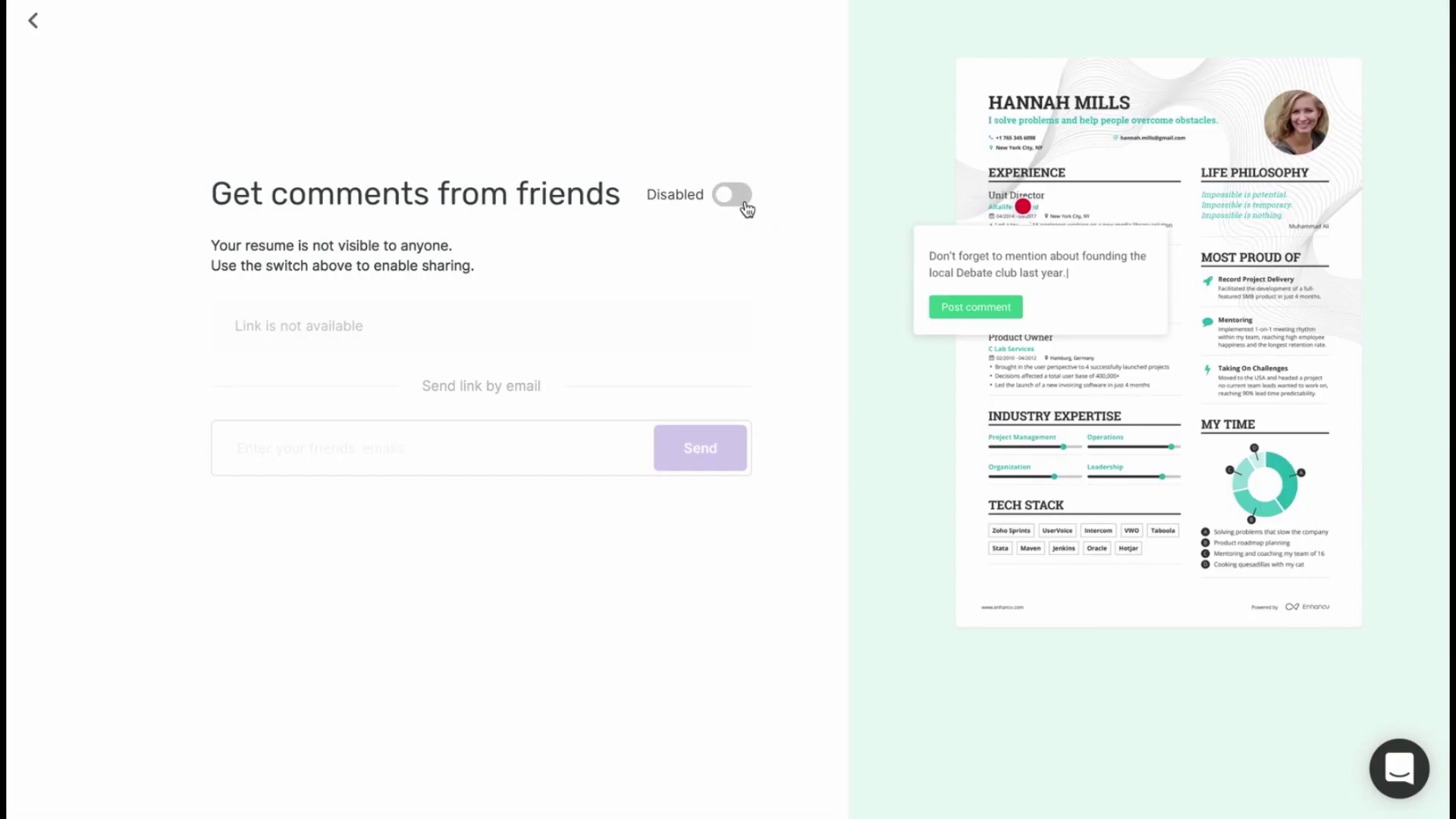
pyautogui.click(739, 197)
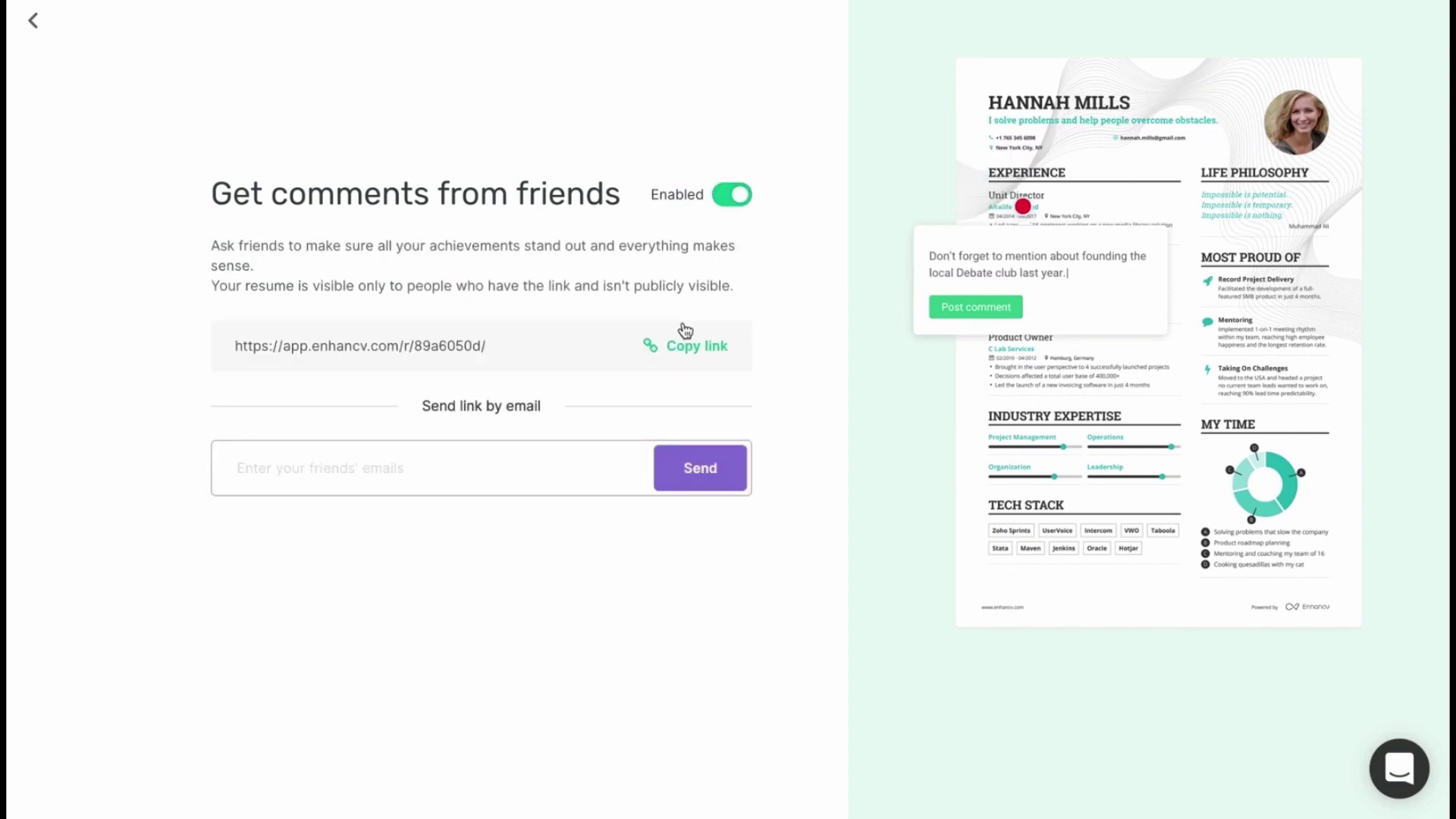
pyautogui.click(674, 350)
pyautogui.click(535, 464)
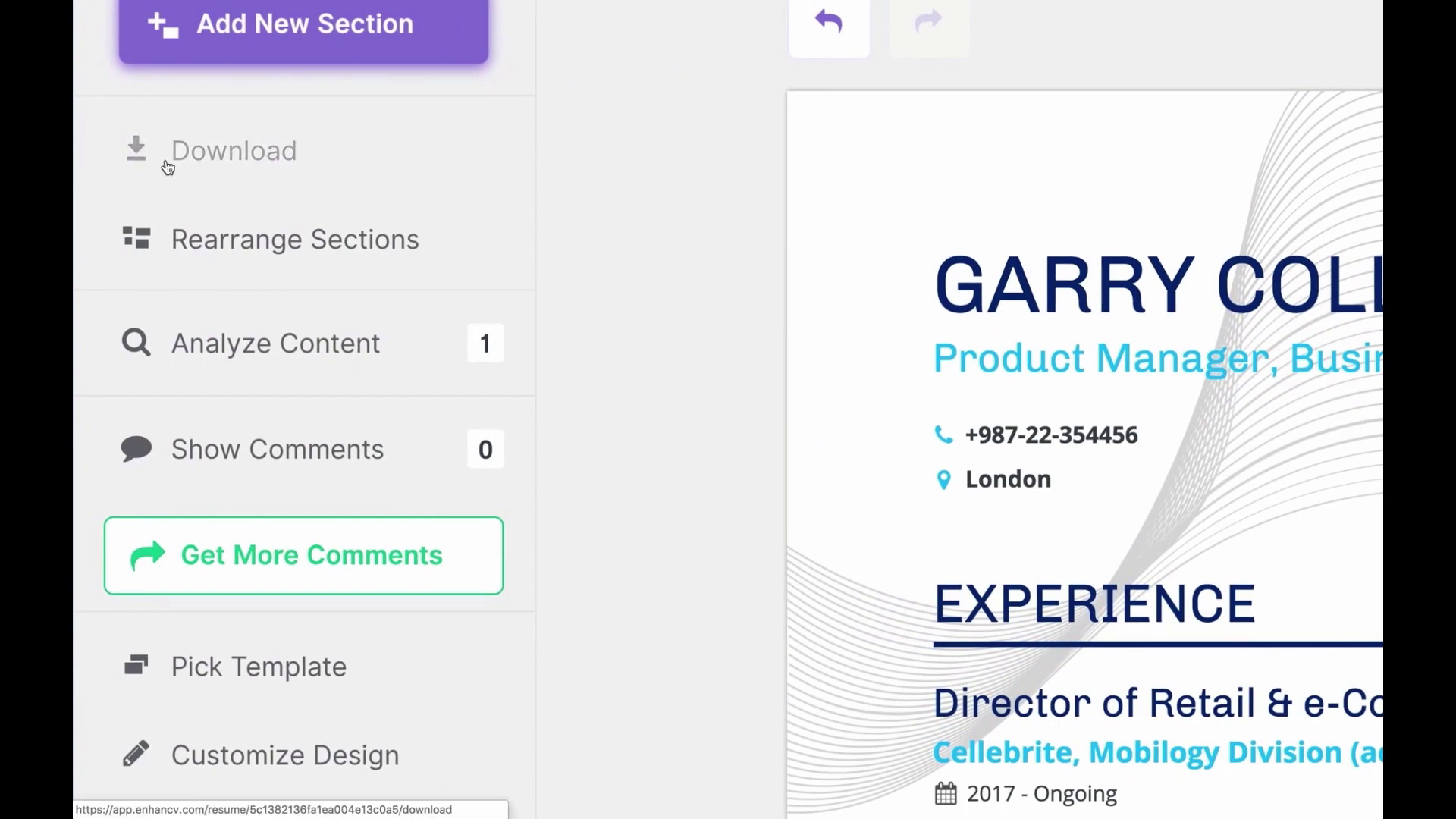
# - Download the resume as a PDF and open the file to review the whole page
pyautogui.click(168, 166)
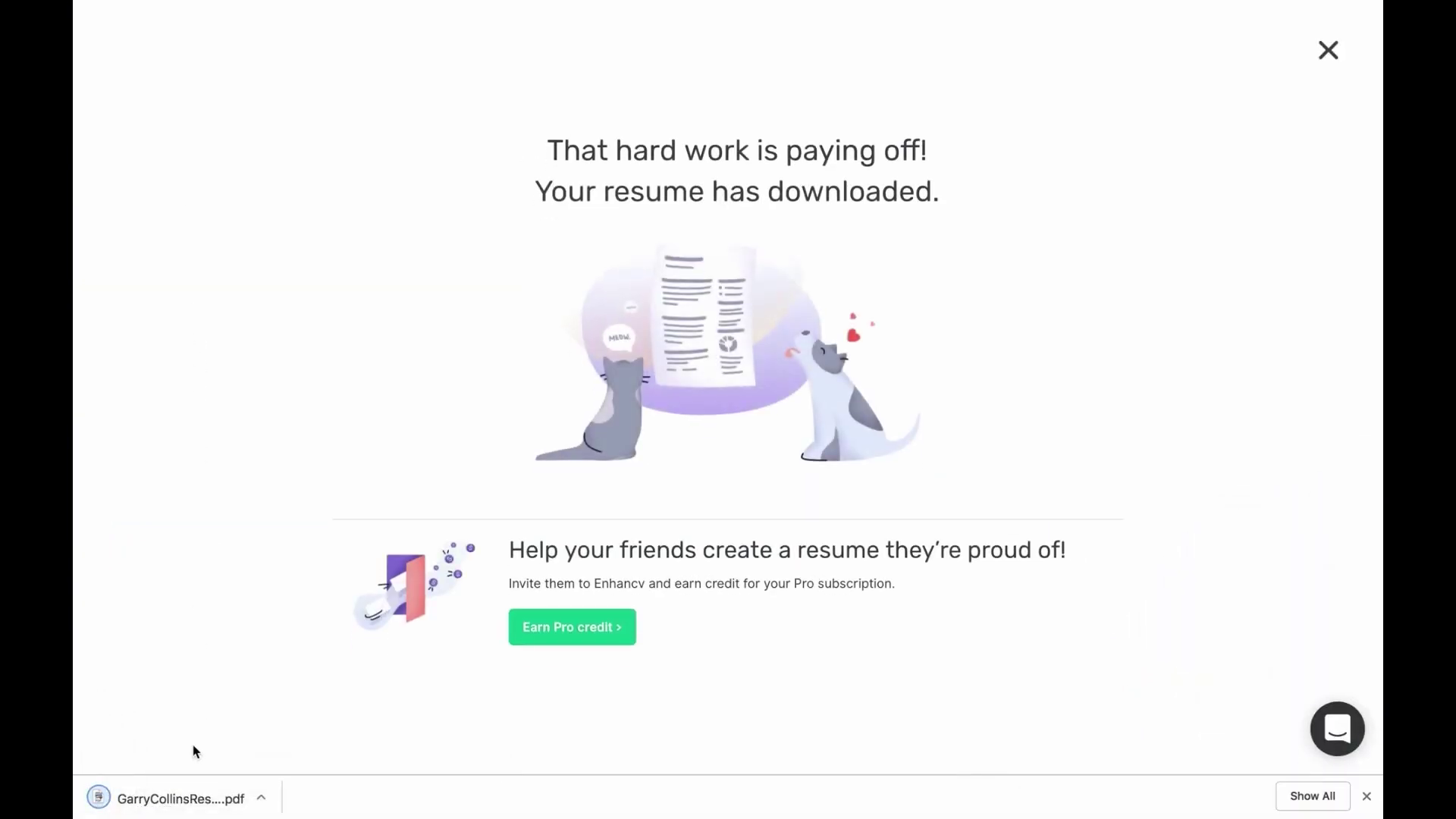
pyautogui.click(187, 798)
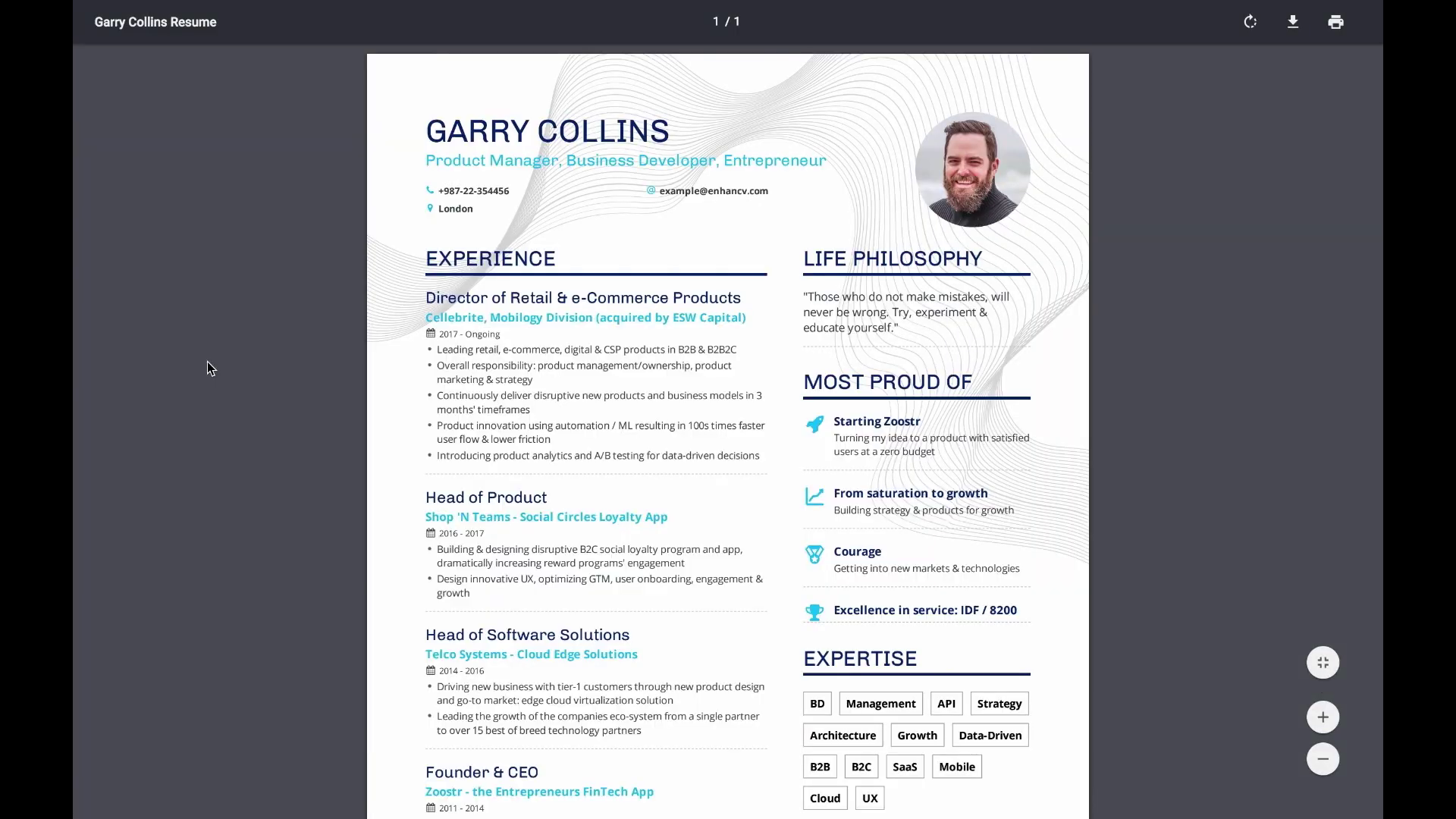
pyautogui.scroll(-3, 207, 361)
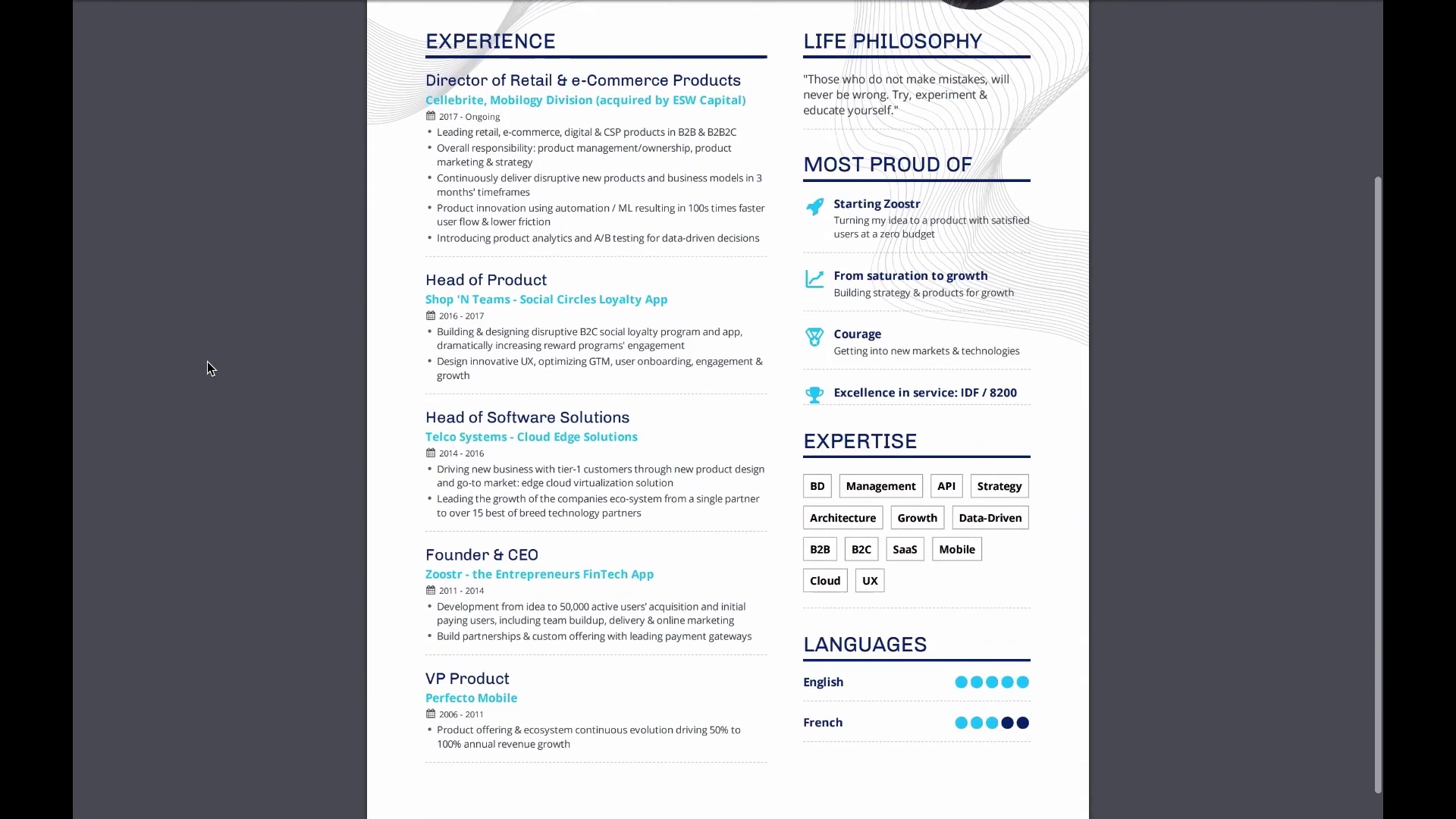